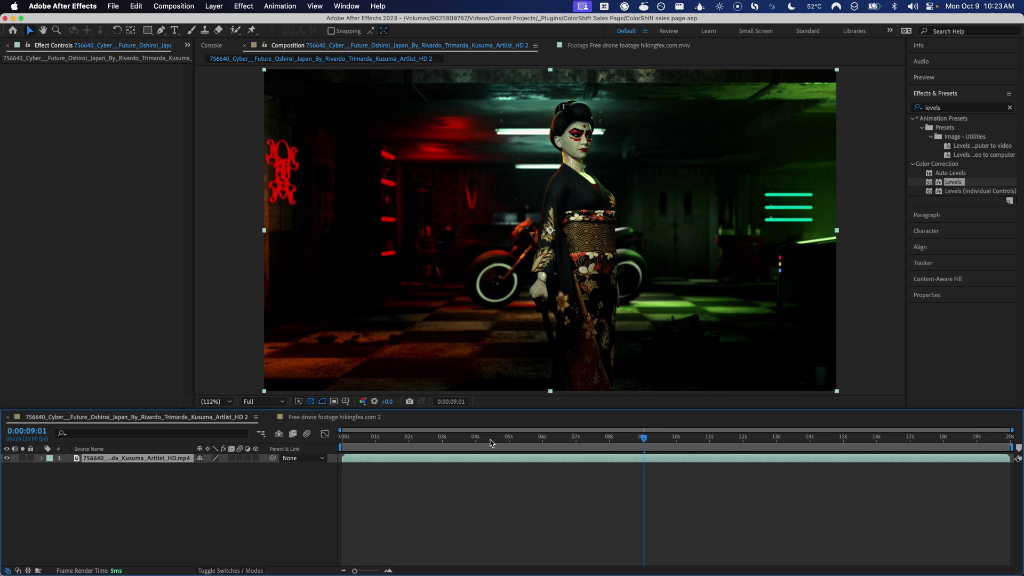
Move the playhead to about 0:00:12:04, where the geisha rests her katana on her shoulder.
{"action": "left_click", "coordinate": [590, 432]}
{"action": "left_click_drag", "start_coordinate": [715, 434], "coordinate": [750, 409]}
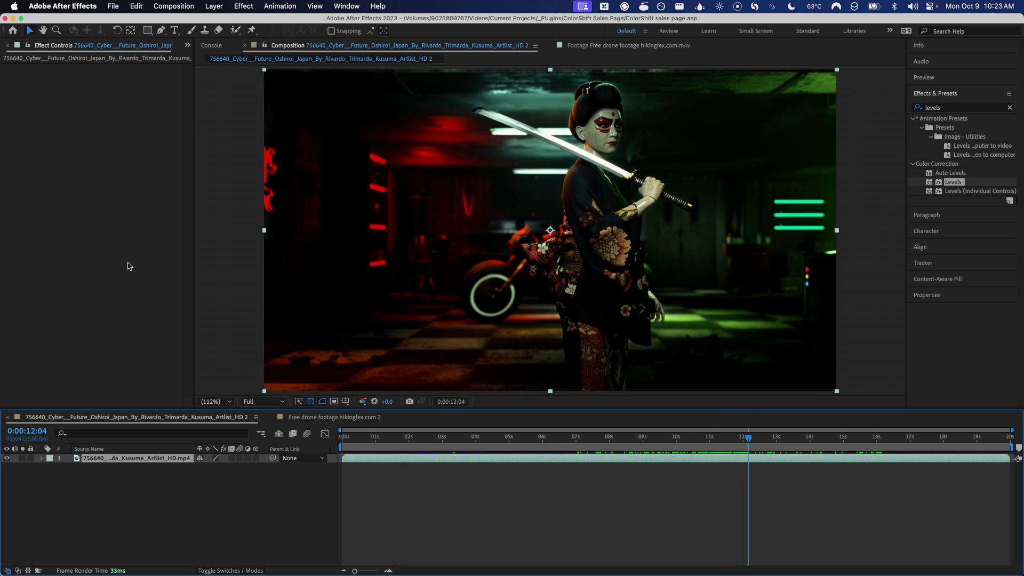
Apply Haligonian > Color Shift to the katana clip and preview the purple-teal tint at later frames.
{"action": "right_click", "coordinate": [49, 109]}
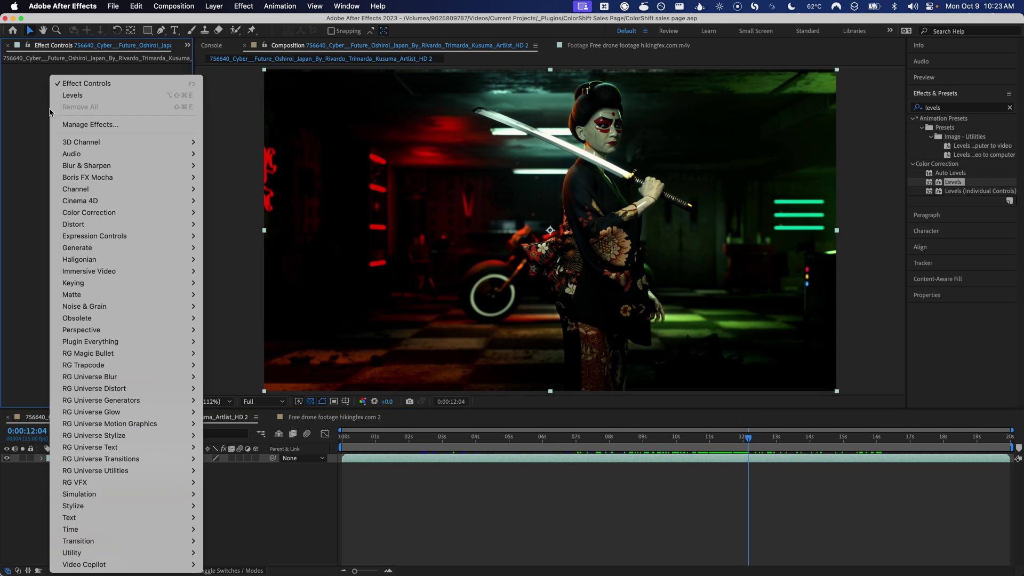
{"action": "mouse_move", "coordinate": [184, 259]}
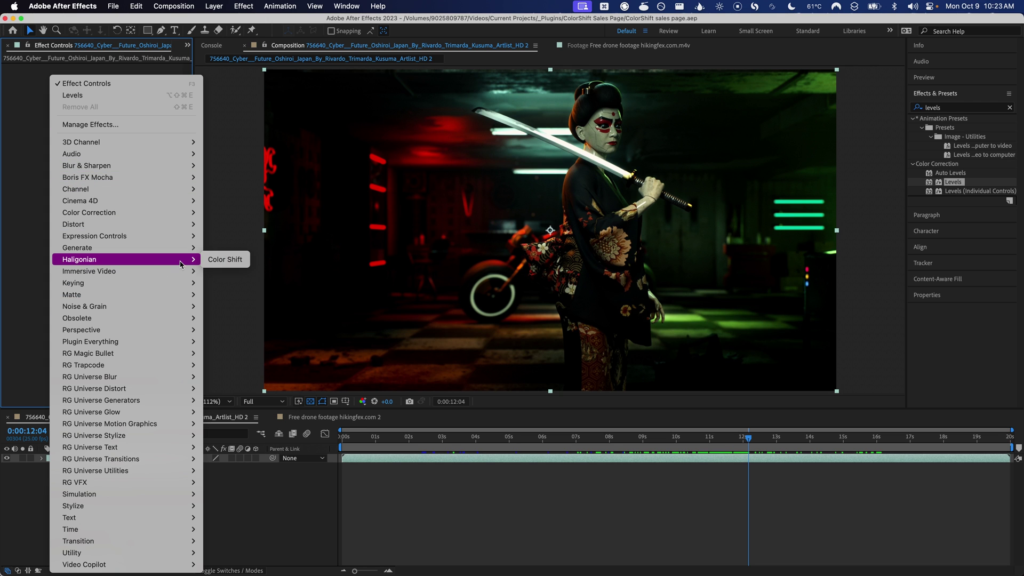
{"action": "left_click", "coordinate": [215, 259]}
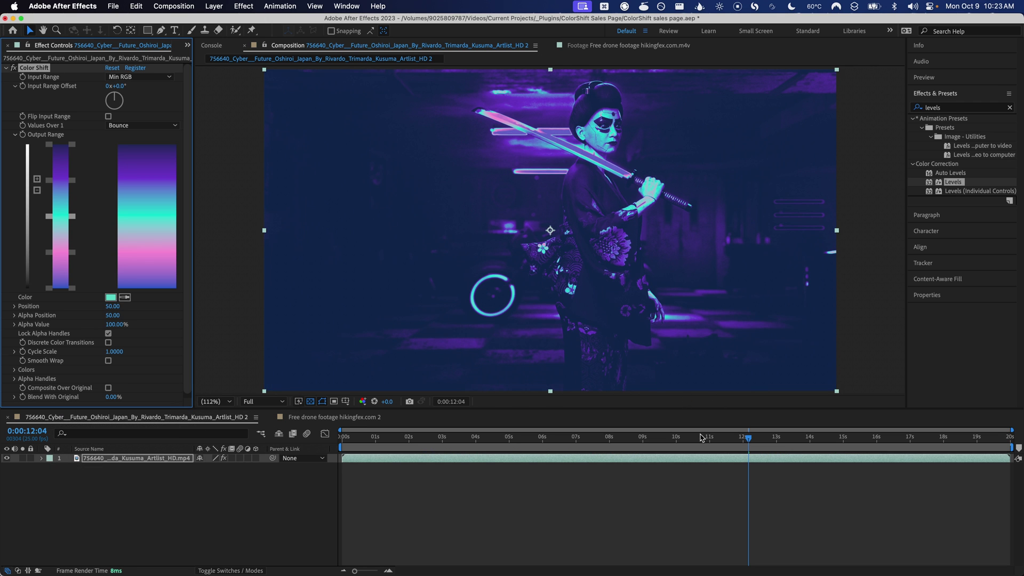
{"action": "left_click_drag", "start_coordinate": [698, 442], "coordinate": [750, 442]}
{"action": "scroll", "coordinate": [189, 281], "scroll_direction": "down", "scroll_amount": 1}
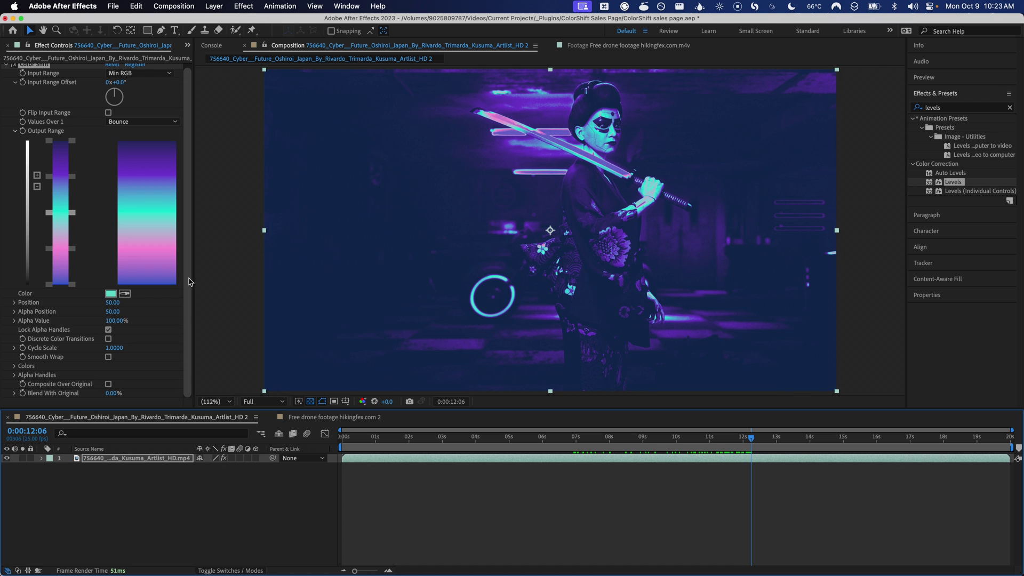
Expand Color Shift's Colors group and set Color 1 to bright red.
{"action": "left_click", "coordinate": [14, 366]}
{"action": "scroll", "coordinate": [21, 342], "scroll_direction": "down", "scroll_amount": 5}
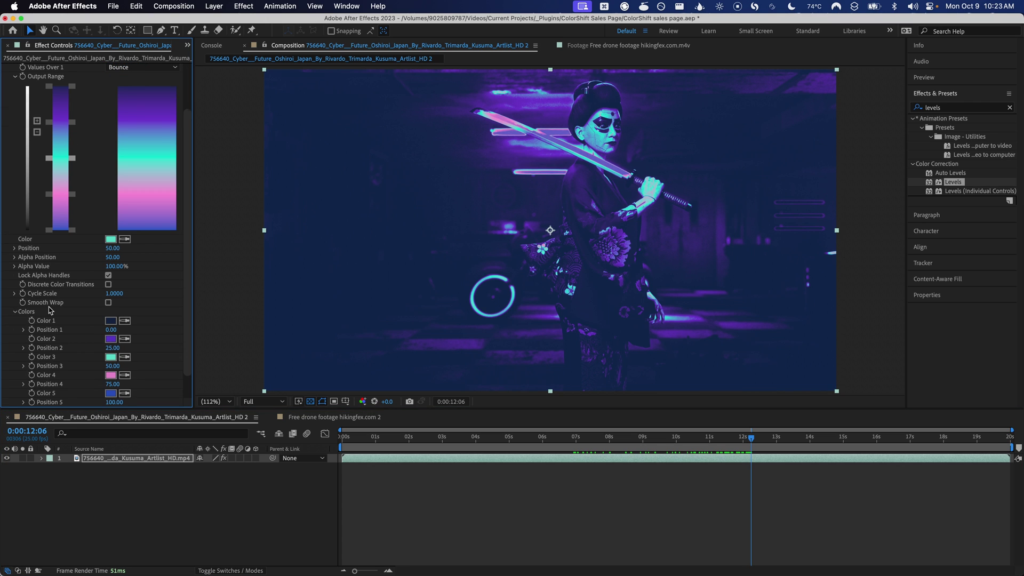
{"action": "scroll", "coordinate": [50, 311], "scroll_direction": "down", "scroll_amount": 3}
{"action": "left_click", "coordinate": [111, 293]}
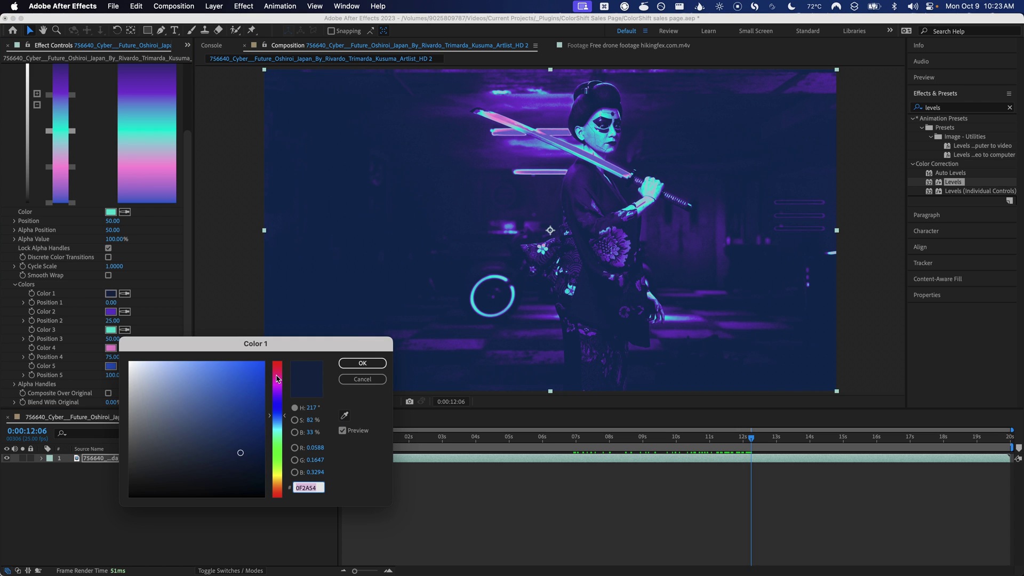
{"action": "left_click_drag", "start_coordinate": [277, 379], "coordinate": [277, 364]}
{"action": "left_click", "coordinate": [261, 370]}
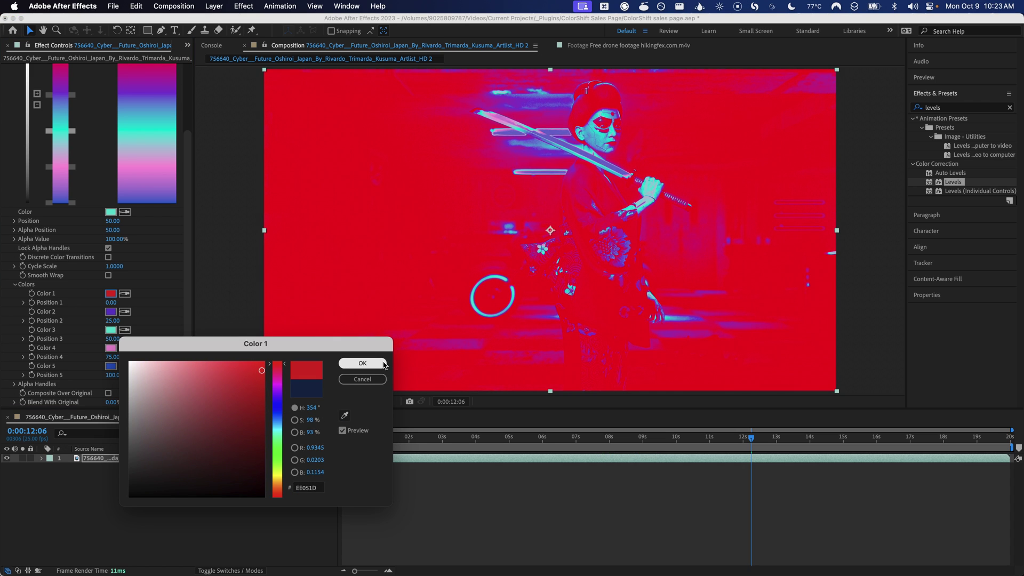
{"action": "left_click", "coordinate": [362, 363]}
Set Color 2 to bright orange and Color 3 to bright green.
{"action": "left_click", "coordinate": [111, 311]}
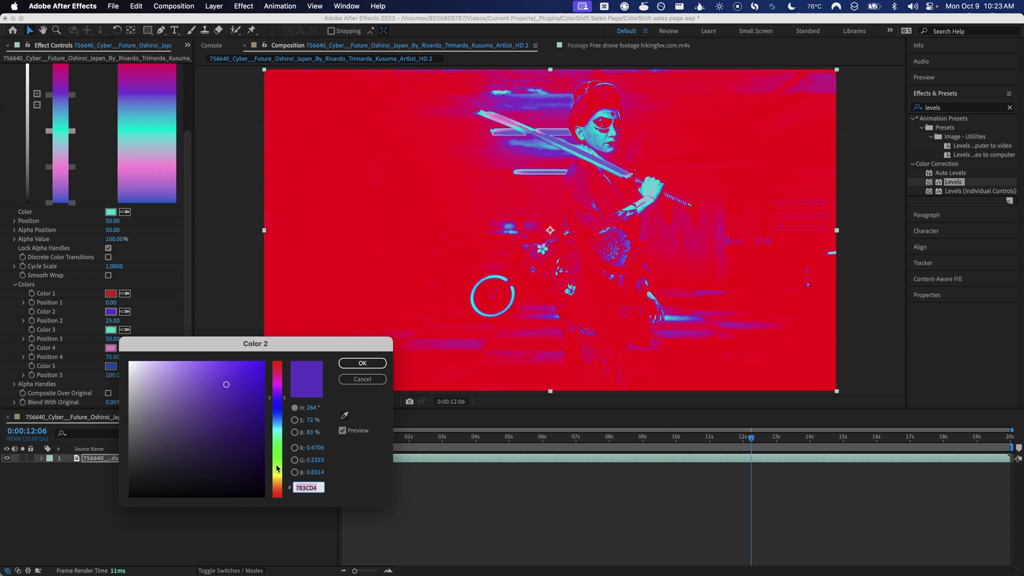
{"action": "left_click_drag", "start_coordinate": [277, 468], "coordinate": [277, 483]}
{"action": "left_click_drag", "start_coordinate": [226, 368], "coordinate": [251, 365]}
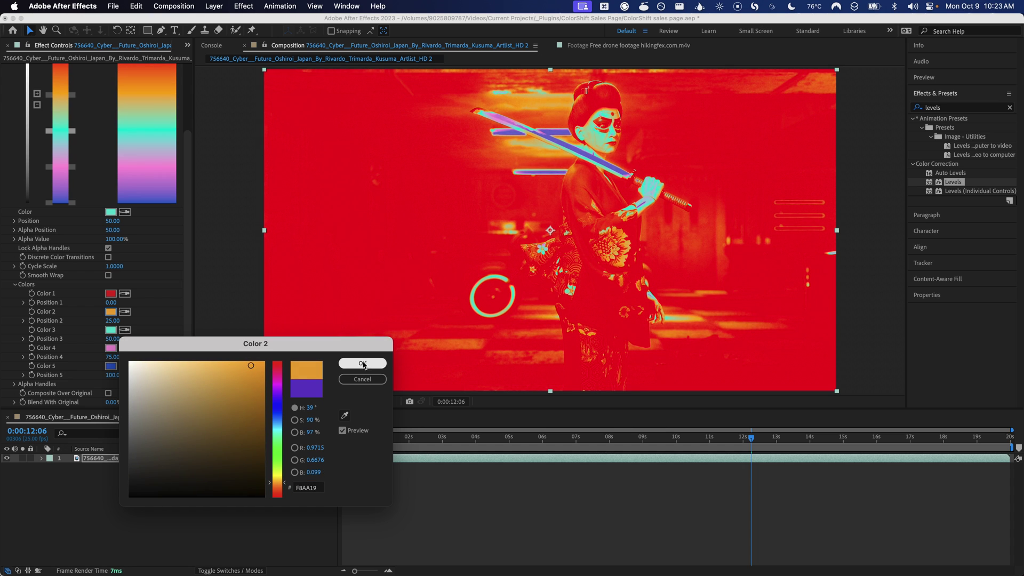
{"action": "left_click", "coordinate": [362, 363]}
{"action": "left_click", "coordinate": [111, 330]}
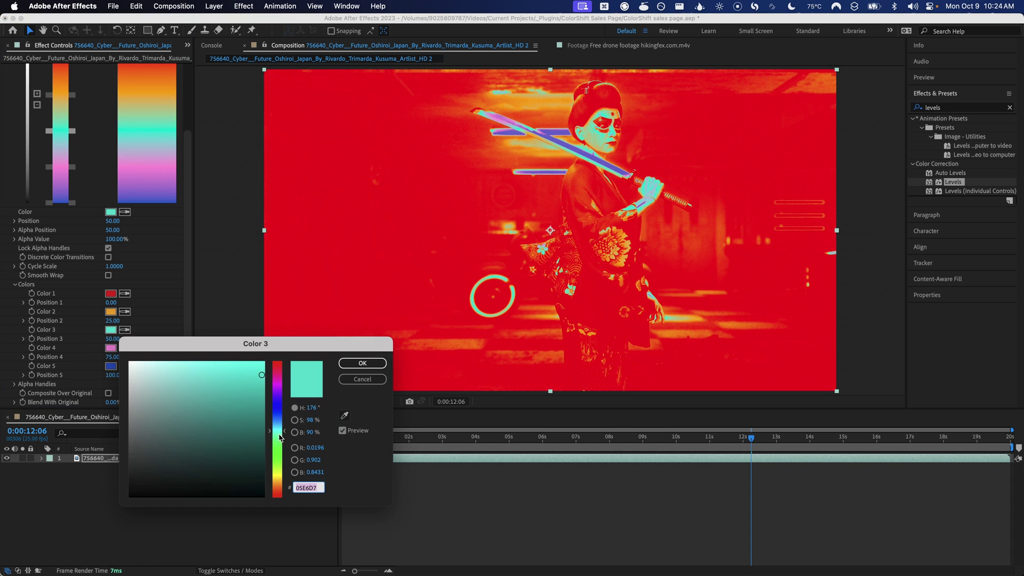
{"action": "left_click_drag", "start_coordinate": [277, 430], "coordinate": [277, 447]}
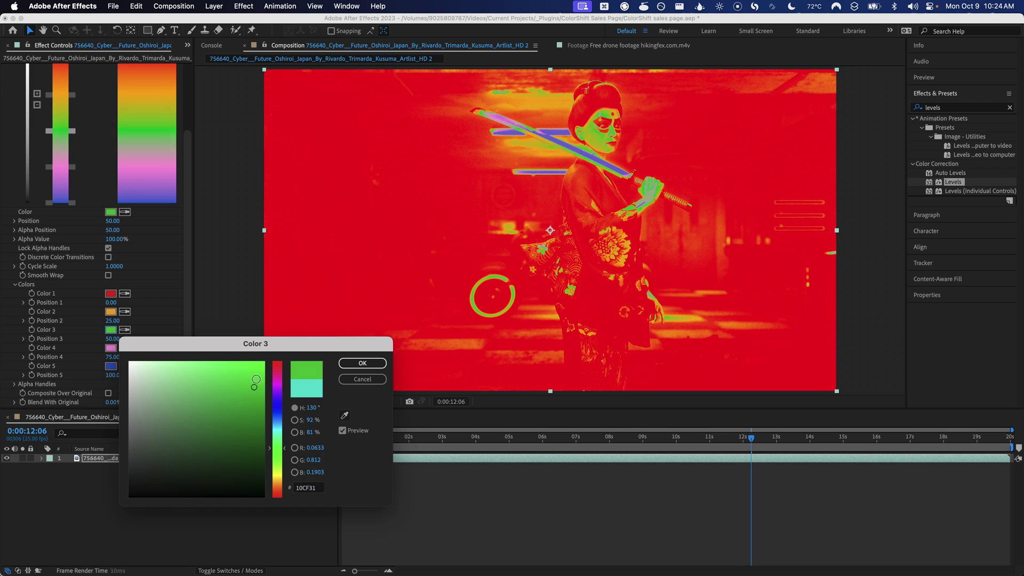
{"action": "left_click_drag", "start_coordinate": [260, 373], "coordinate": [254, 365]}
{"action": "left_click", "coordinate": [362, 363]}
Set Color 4 to deep blue and Color 5 to violet 781DEB, then raise the input range offset.
{"action": "left_click", "coordinate": [110, 348]}
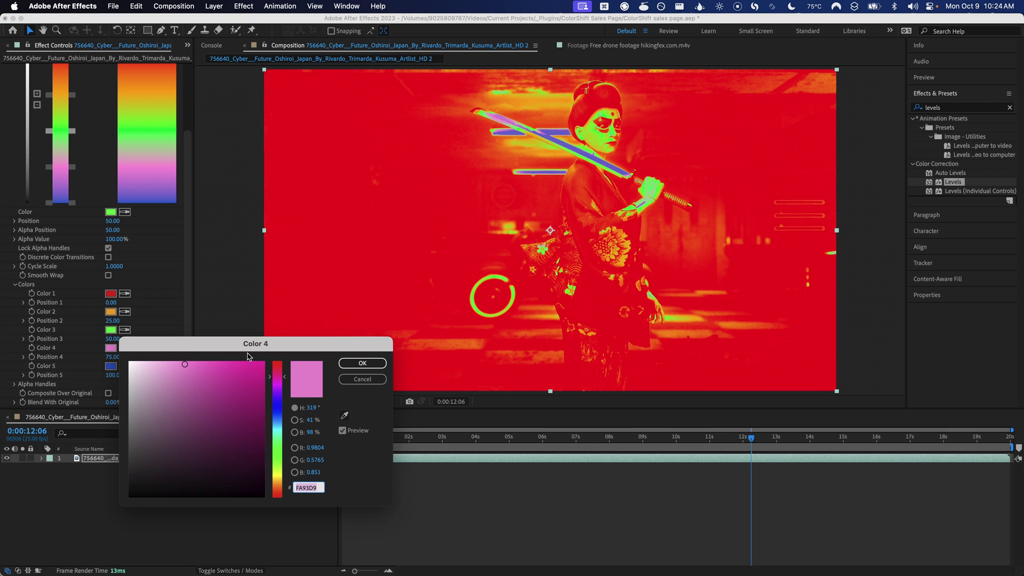
{"action": "left_click", "coordinate": [279, 407]}
{"action": "mouse_move", "coordinate": [244, 386]}
{"action": "left_mouse_down"}
{"action": "mouse_move", "coordinate": [254, 380]}
{"action": "mouse_move", "coordinate": [275, 400]}
{"action": "mouse_move", "coordinate": [246, 389]}
{"action": "mouse_move", "coordinate": [248, 373]}
{"action": "left_mouse_up"}
{"action": "left_click", "coordinate": [362, 363]}
{"action": "left_click", "coordinate": [110, 366]}
{"action": "left_click", "coordinate": [373, 365]}
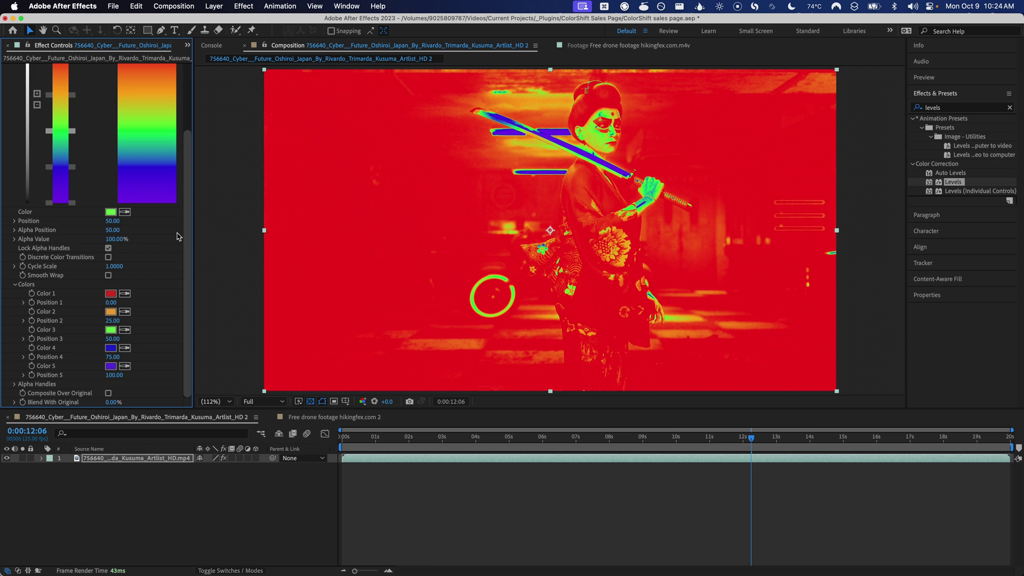
{"action": "scroll", "coordinate": [169, 230], "scroll_direction": "up", "scroll_amount": 3}
{"action": "left_click_drag", "start_coordinate": [117, 86], "coordinate": [265, 99]}
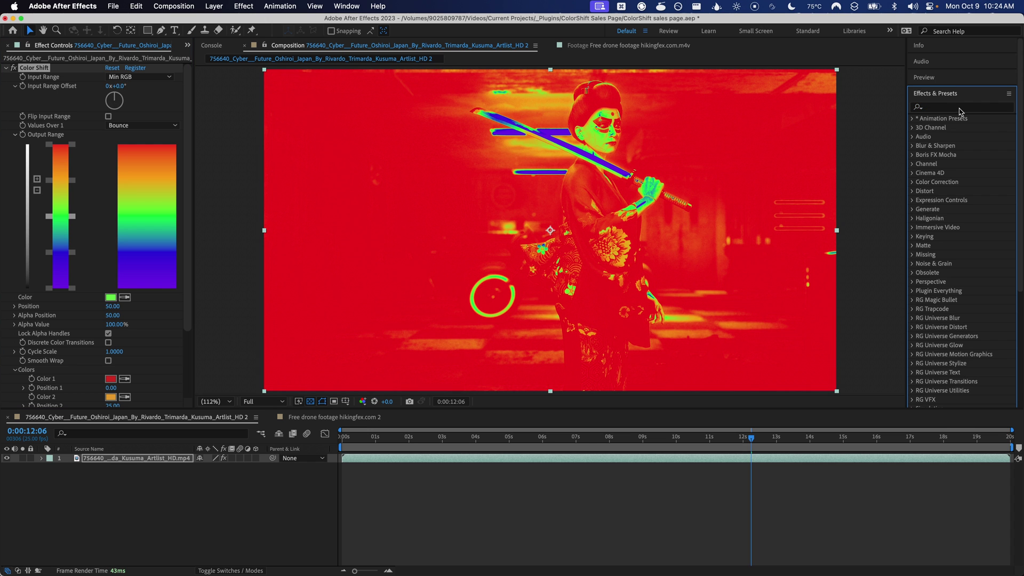
Search for 'exposure' and place the Exposure effect above Color Shift.
{"action": "left_click", "coordinate": [954, 107]}
{"action": "type", "text": "exposure"}
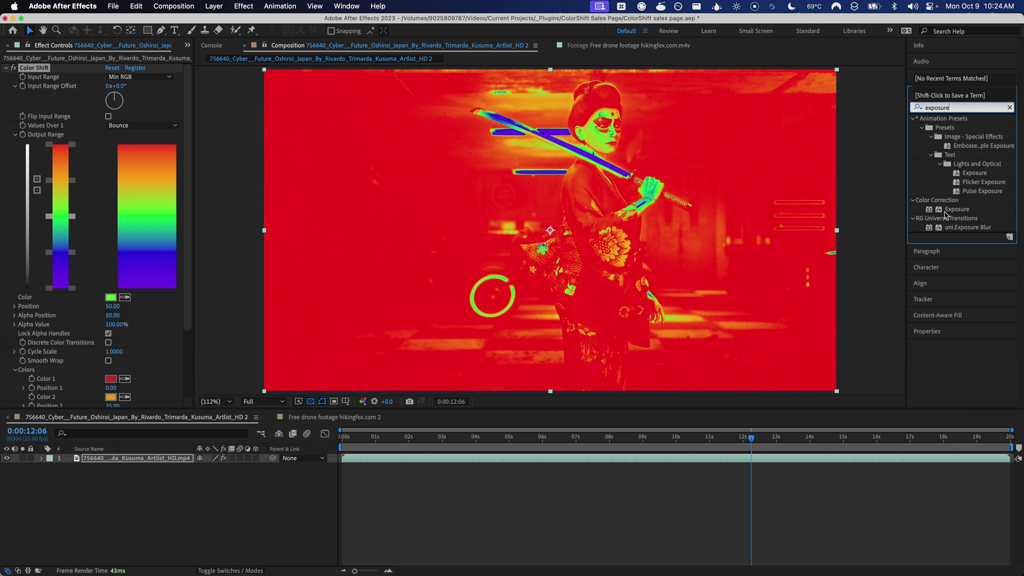
{"action": "left_click_drag", "start_coordinate": [945, 215], "coordinate": [315, 184]}
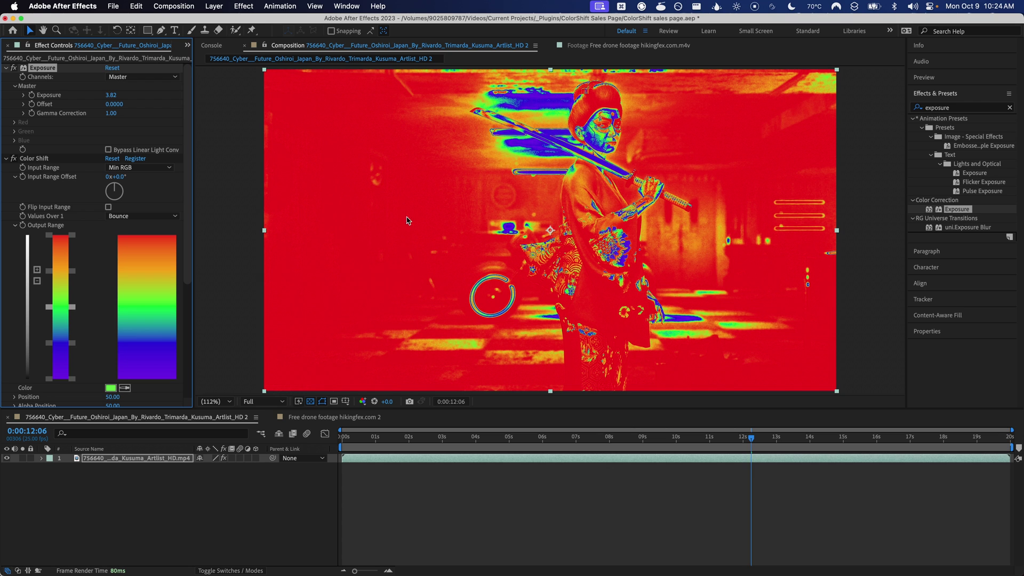
Flip the input range, offset it to 88°, and bring Exposure down to about 2.49.
{"action": "left_click", "coordinate": [108, 207]}
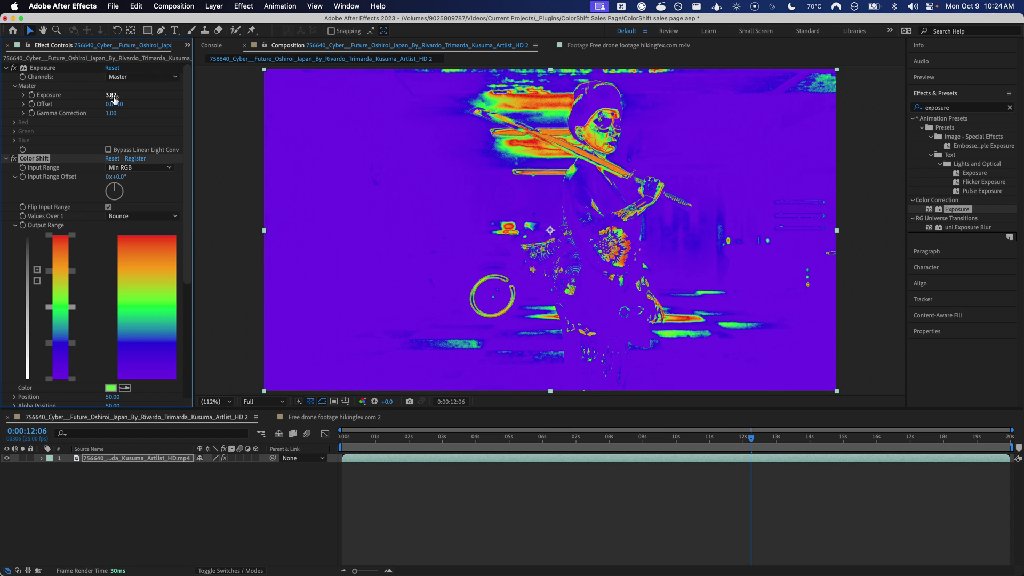
{"action": "mouse_move", "coordinate": [111, 95]}
{"action": "left_mouse_down"}
{"action": "mouse_move", "coordinate": [95, 98]}
{"action": "mouse_move", "coordinate": [119, 99]}
{"action": "left_mouse_up"}
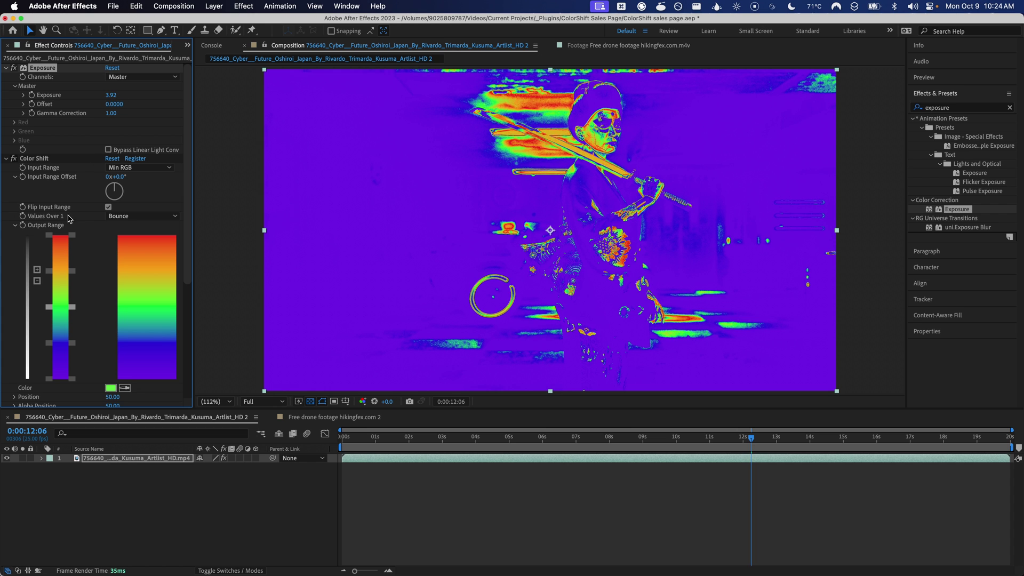
{"action": "scroll", "coordinate": [70, 253], "scroll_direction": "down", "scroll_amount": 1}
{"action": "left_click_drag", "start_coordinate": [115, 158], "coordinate": [169, 159]}
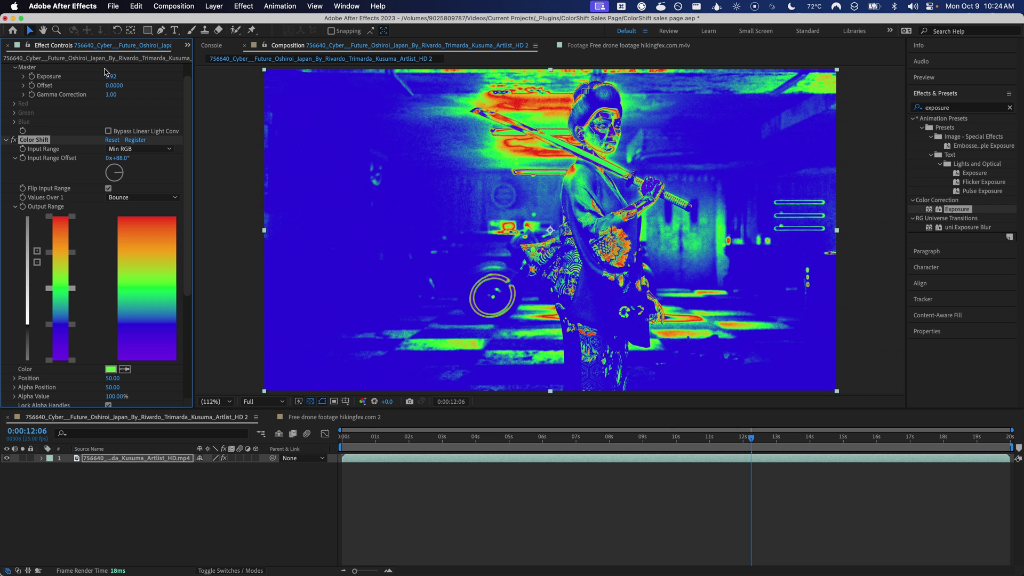
{"action": "left_click_drag", "start_coordinate": [110, 77], "coordinate": [45, 88]}
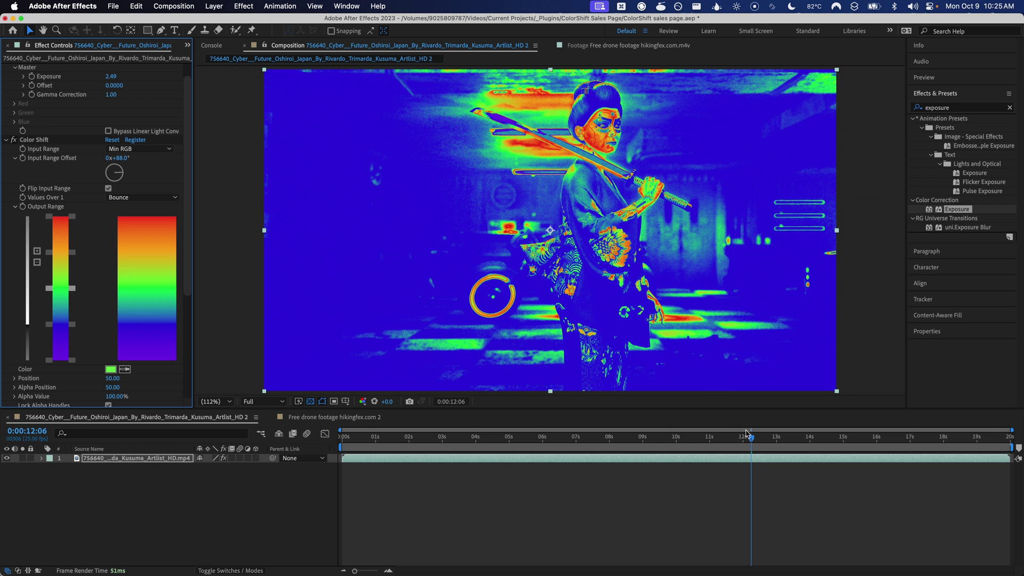
Step to a slightly later frame and set Color Shift's Input Range to Intensity.
{"action": "left_click_drag", "start_coordinate": [751, 436], "coordinate": [755, 438]}
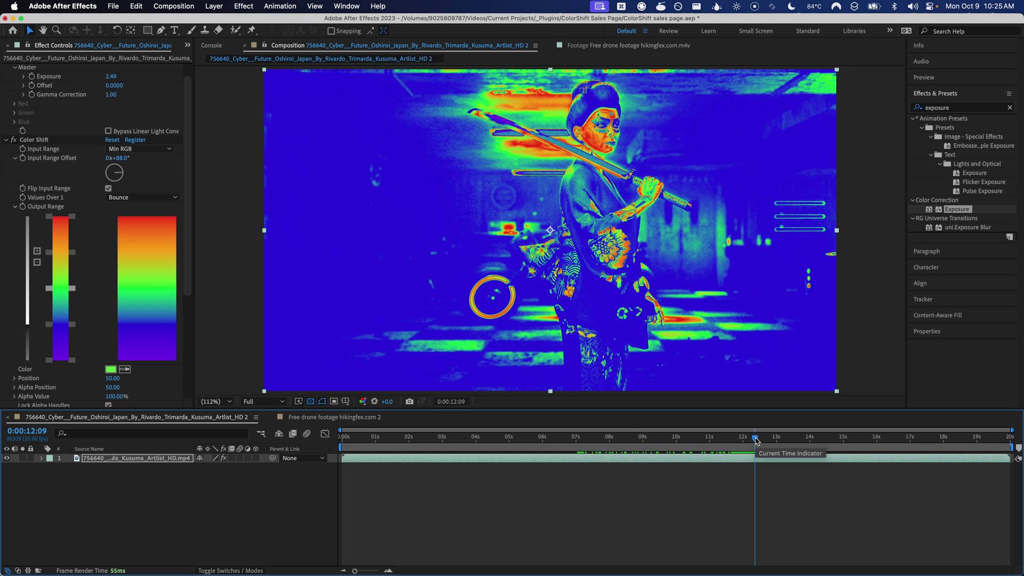
{"action": "left_click", "coordinate": [162, 152]}
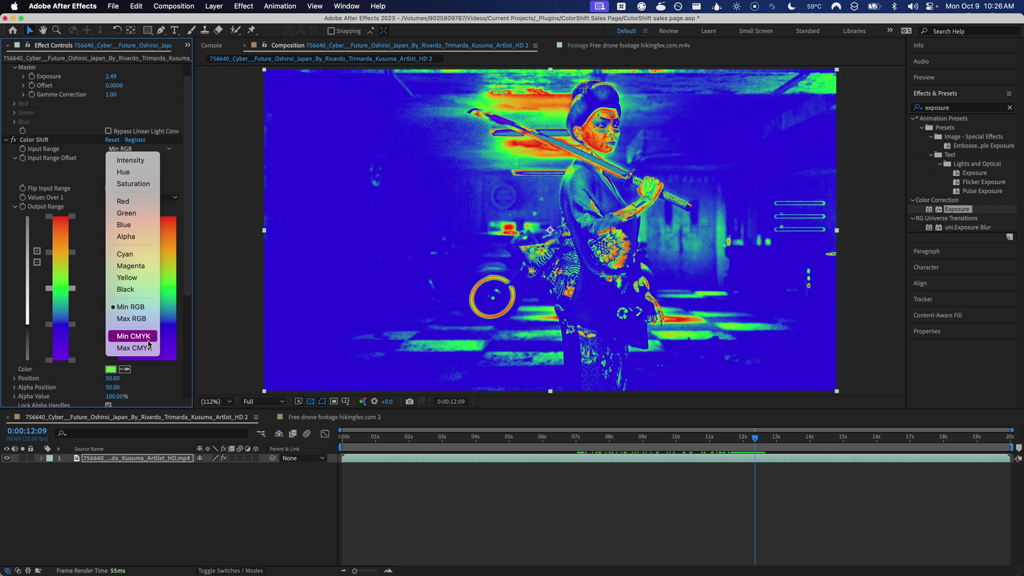
{"action": "left_click", "coordinate": [131, 160]}
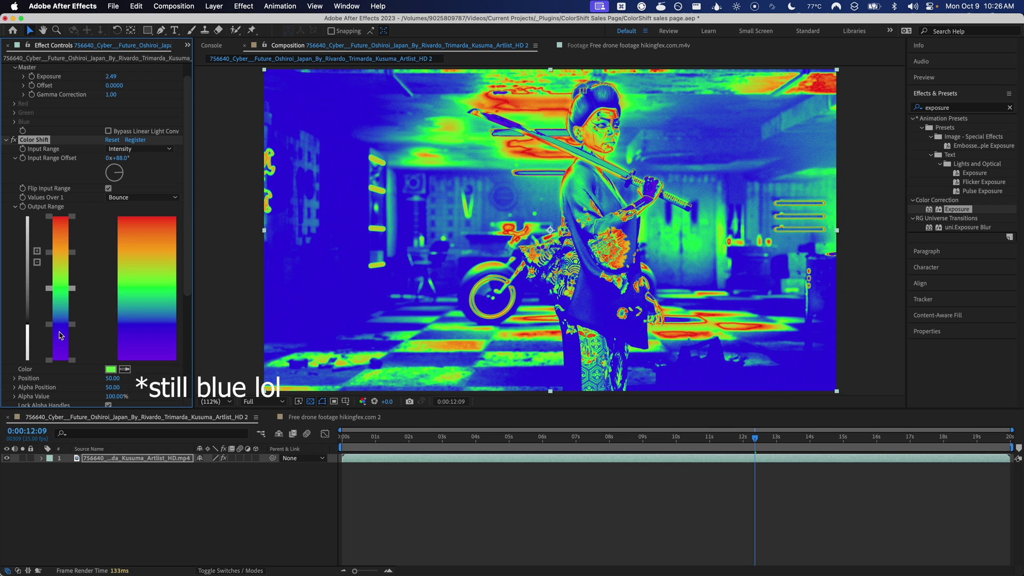
Try input range offsets of 25° and 160°, settle on 94°, and keep Flip Input Range on.
{"action": "left_click_drag", "start_coordinate": [117, 157], "coordinate": [87, 158]}
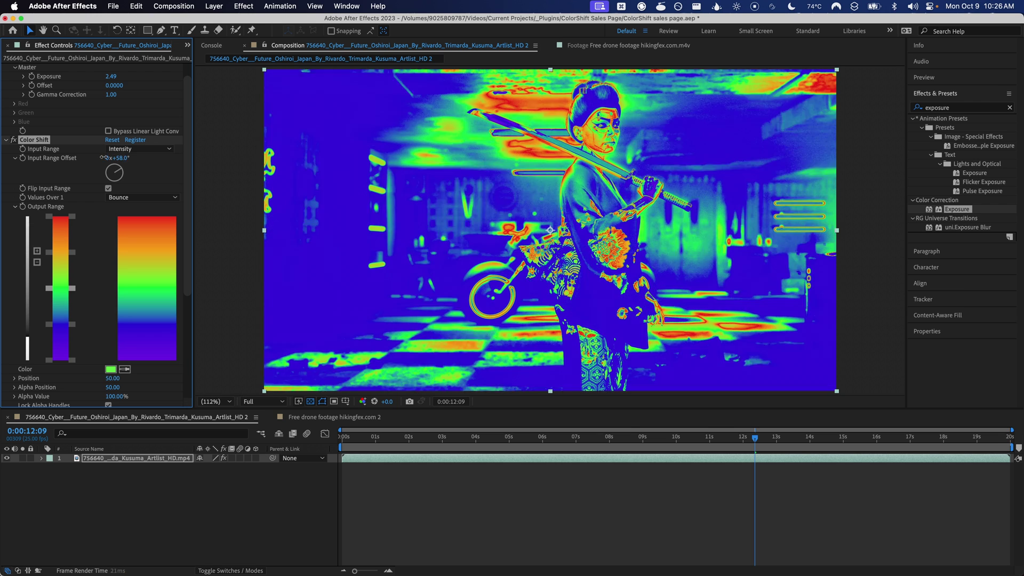
{"action": "left_click_drag", "start_coordinate": [26, 342], "coordinate": [22, 268]}
{"action": "mouse_move", "coordinate": [116, 158]}
{"action": "left_mouse_down"}
{"action": "mouse_move", "coordinate": [92, 160]}
{"action": "mouse_move", "coordinate": [110, 160]}
{"action": "left_mouse_up"}
{"action": "left_click", "coordinate": [108, 189]}
{"action": "left_click", "coordinate": [109, 189]}
Add and then remove an output gradient stop, and move the orange stop to position 31.11.
{"action": "left_click_drag", "start_coordinate": [74, 260], "coordinate": [71, 239]}
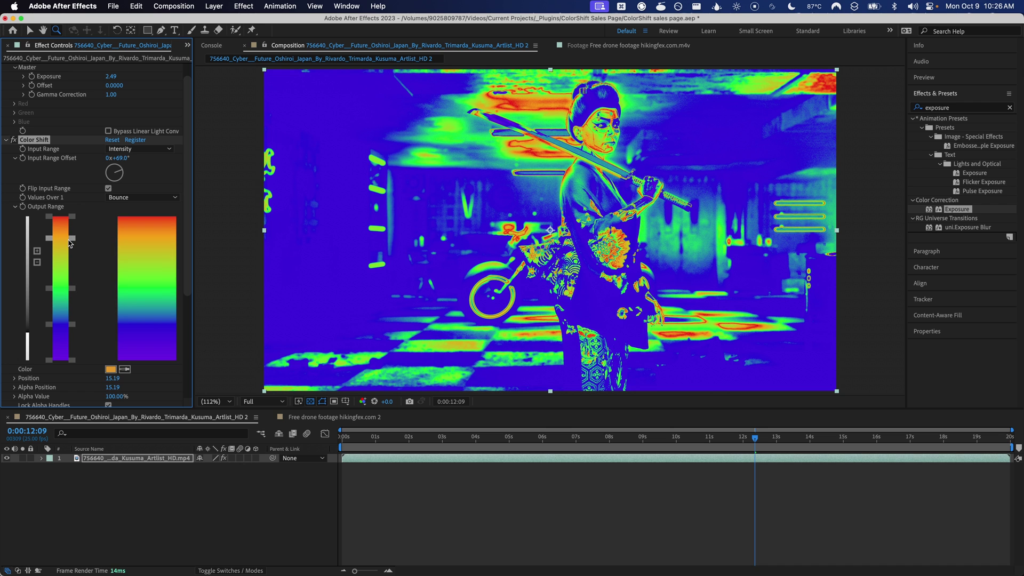
{"action": "left_click", "coordinate": [37, 251]}
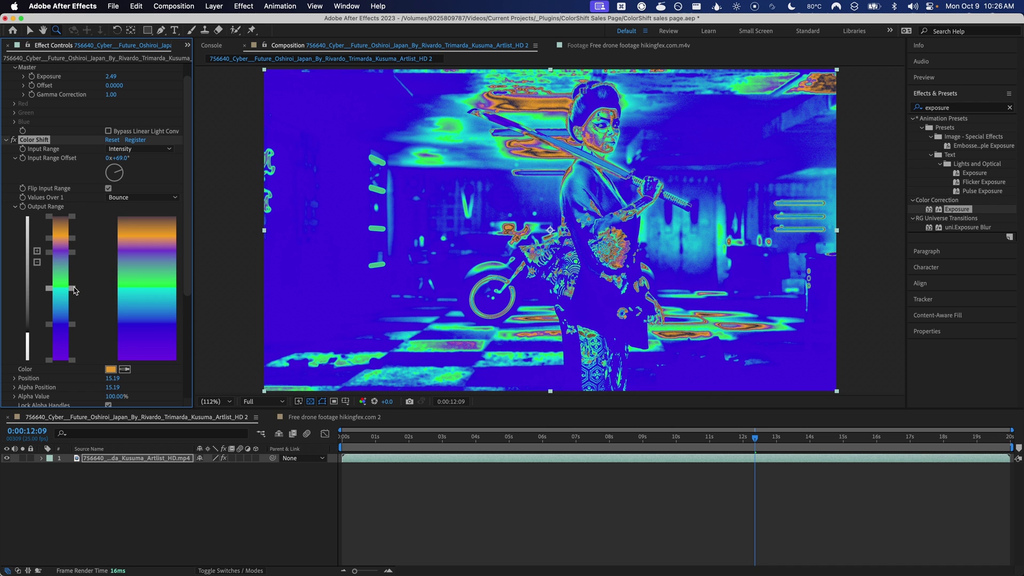
{"action": "left_click", "coordinate": [36, 262]}
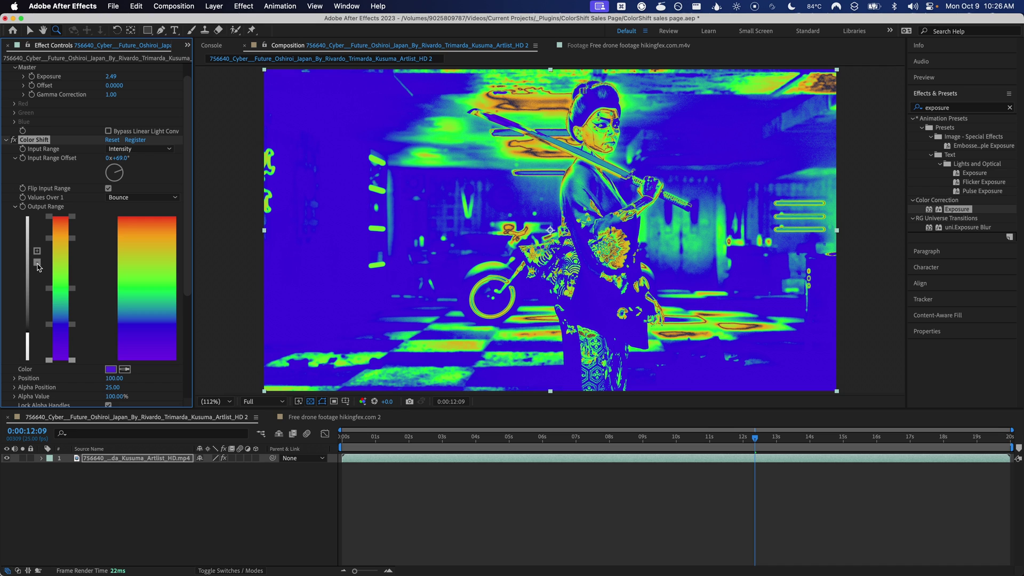
{"action": "left_click_drag", "start_coordinate": [72, 238], "coordinate": [72, 260]}
{"action": "scroll", "coordinate": [103, 251], "scroll_direction": "down", "scroll_amount": 4}
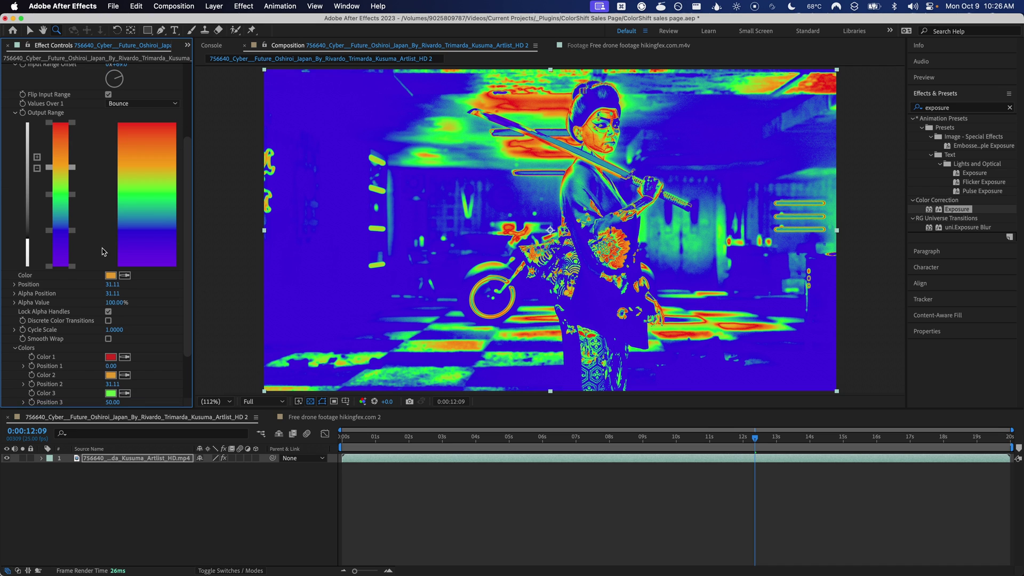
{"action": "scroll", "coordinate": [103, 252], "scroll_direction": "up", "scroll_amount": 3}
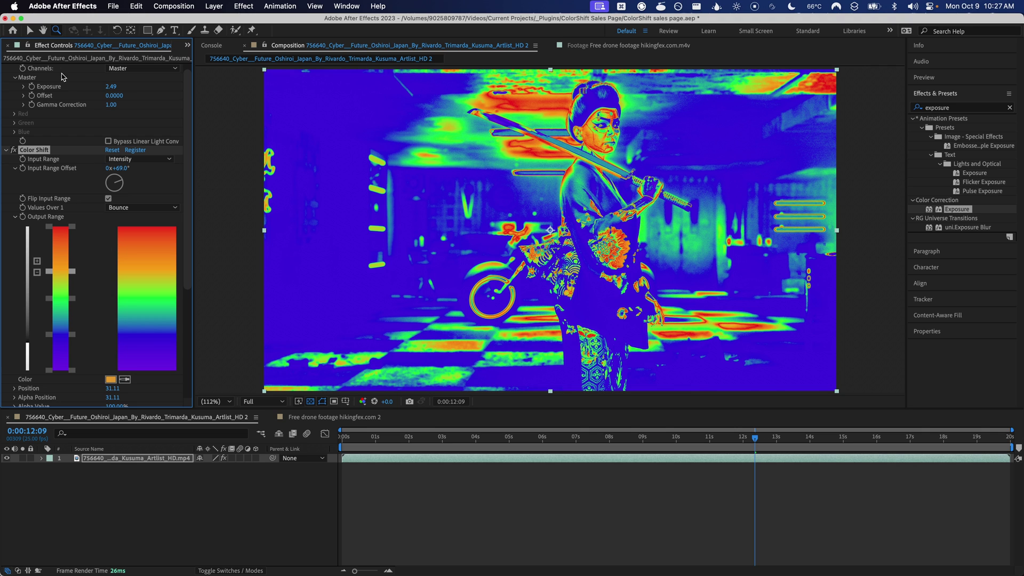
Compare with the original footage by toggling Color Shift off and on, with the Info panel showing.
{"action": "left_click", "coordinate": [24, 46]}
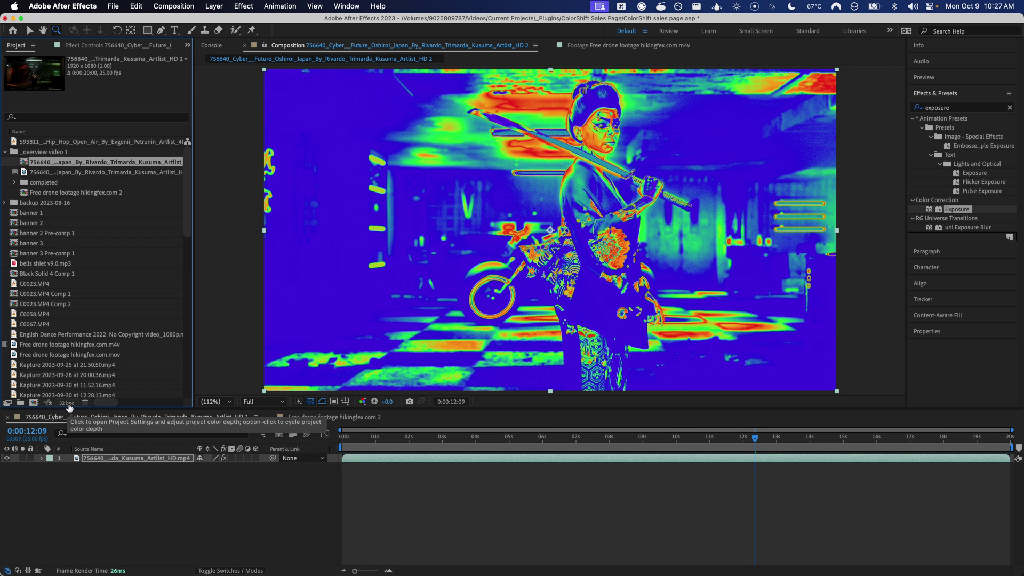
{"action": "left_click", "coordinate": [112, 45]}
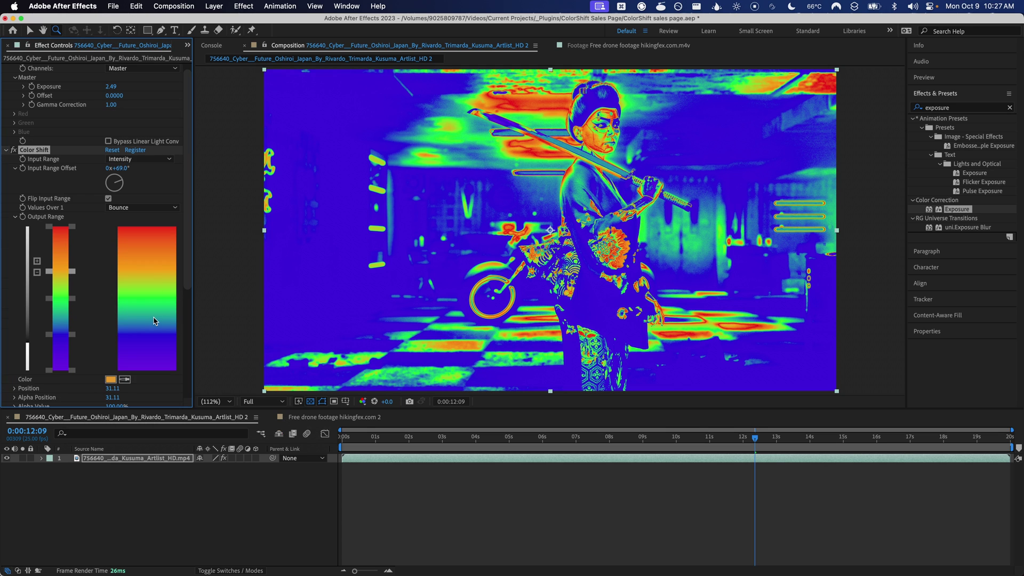
{"action": "scroll", "coordinate": [153, 305], "scroll_direction": "up", "scroll_amount": 1}
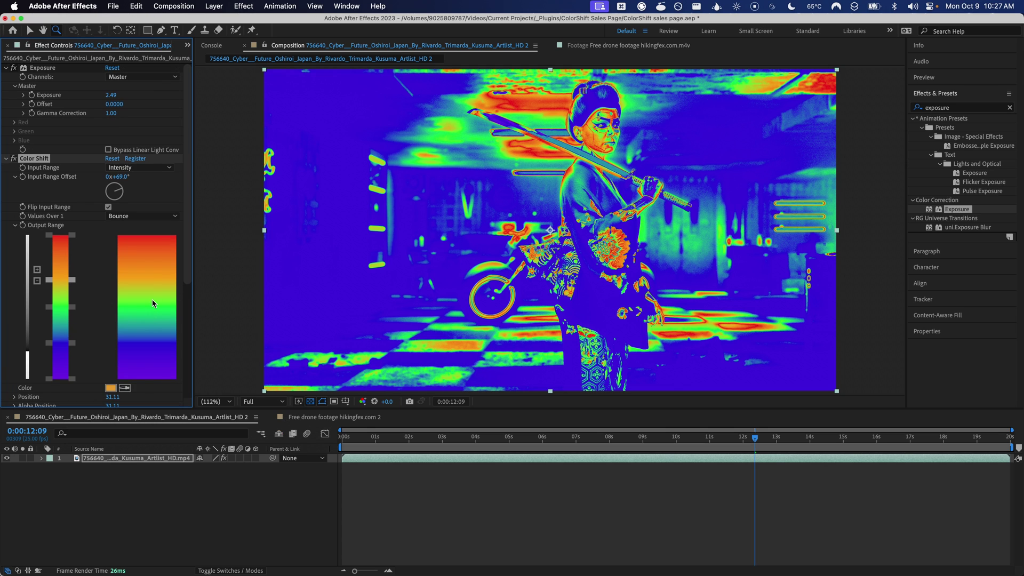
{"action": "left_click", "coordinate": [14, 160]}
{"action": "left_click", "coordinate": [944, 47]}
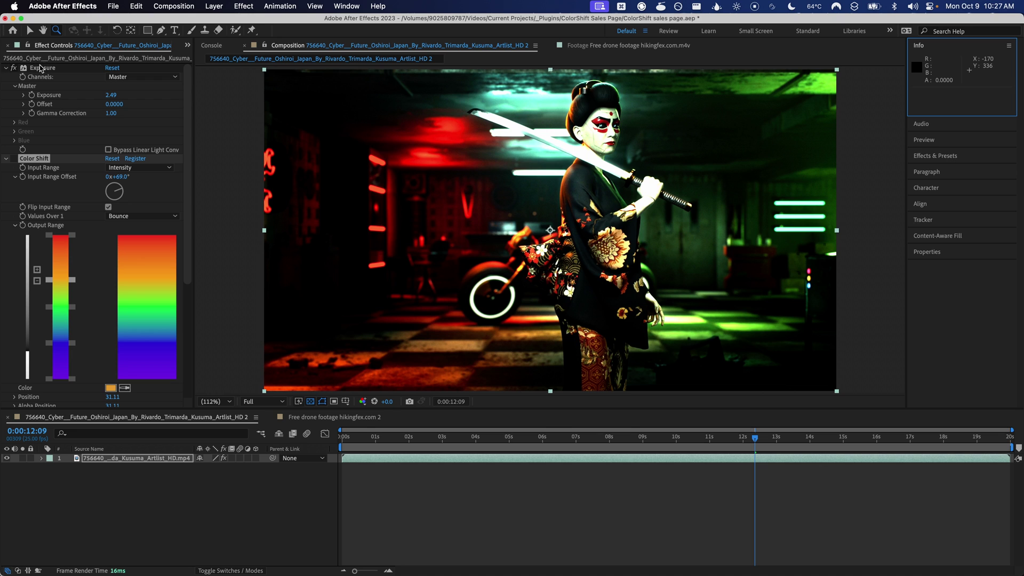
{"action": "key", "text": "v"}
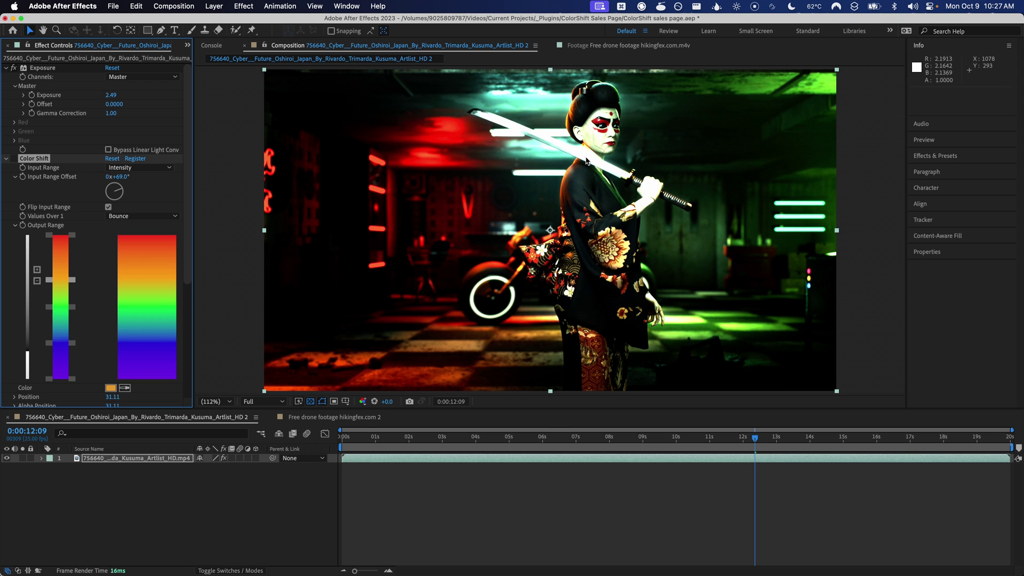
{"action": "left_click", "coordinate": [14, 158]}
Set Color Shift's Input Range Offset to 0°.
{"action": "left_click", "coordinate": [120, 176]}
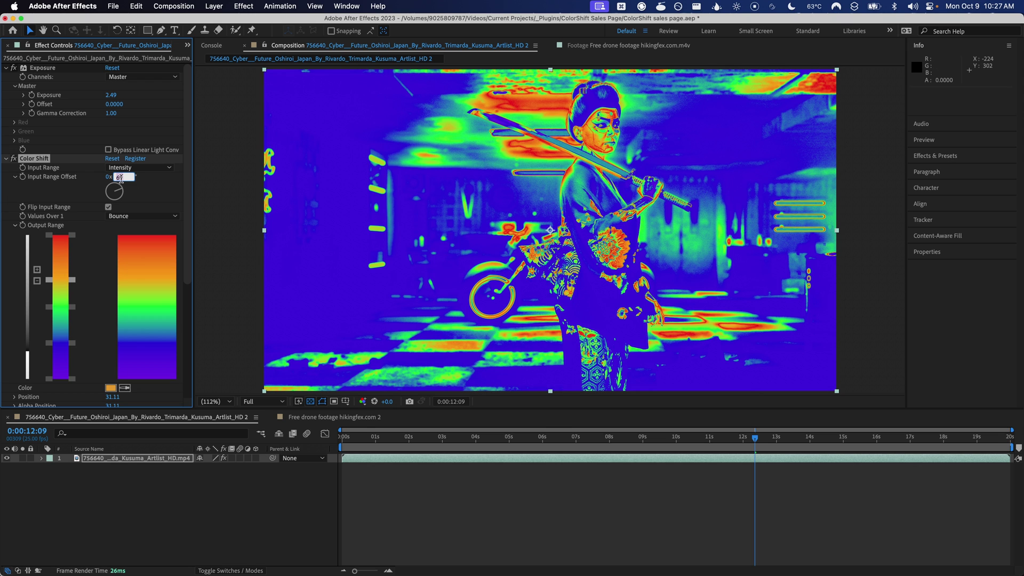
{"action": "type", "text": "0"}
{"action": "key", "text": "Return"}
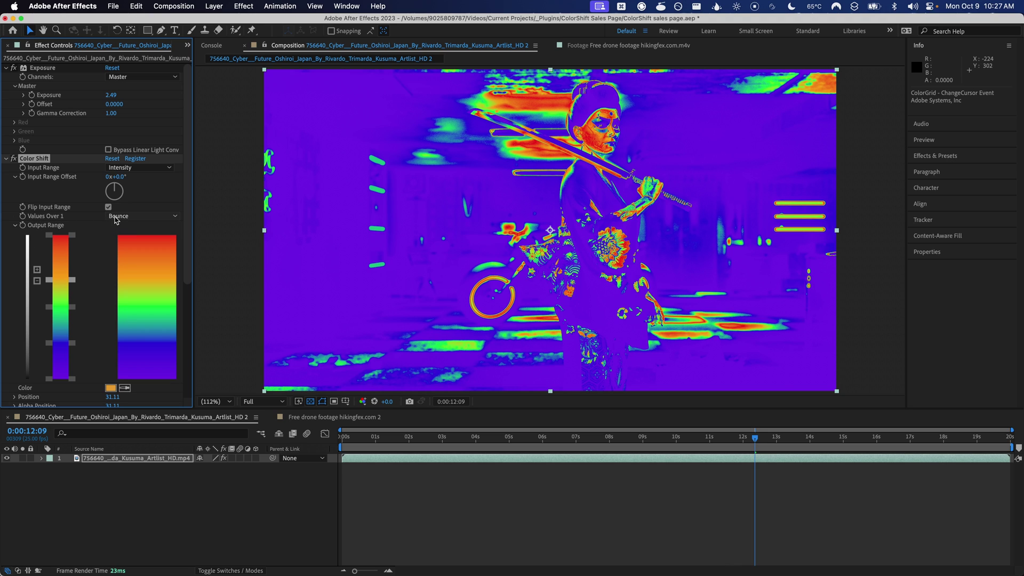
Try Clamp for Values Over 1 with raised Exposure, then switch to Wrap Back To 0 and set Exposure to 4.79.
{"action": "left_click", "coordinate": [116, 216]}
{"action": "left_click", "coordinate": [117, 223]}
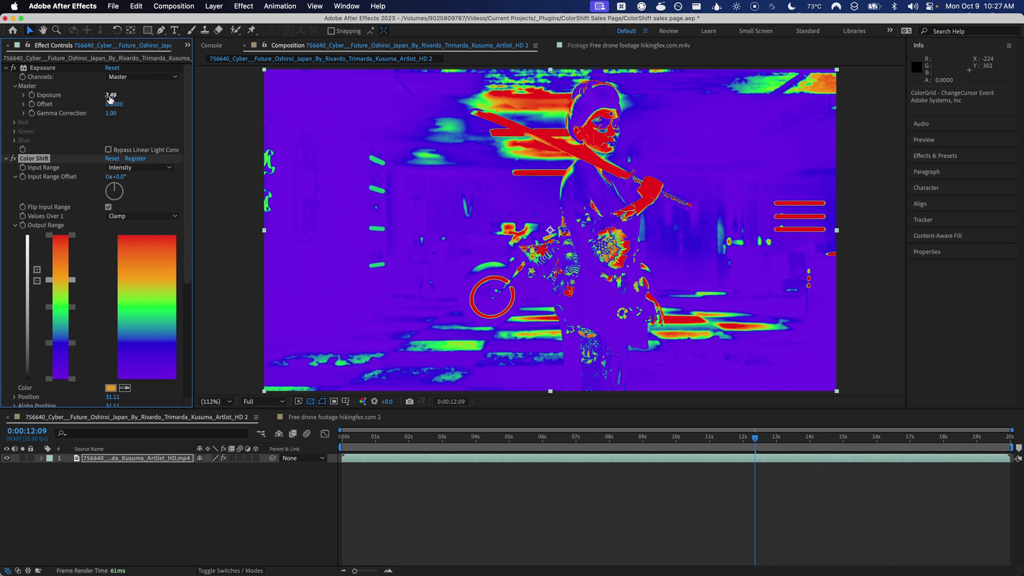
{"action": "left_click_drag", "start_coordinate": [110, 95], "coordinate": [315, 95]}
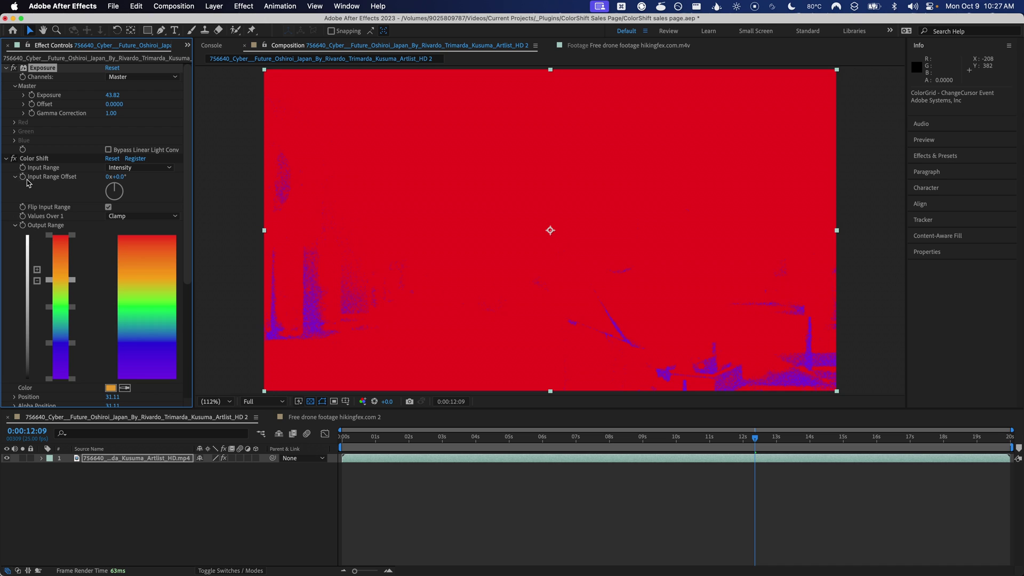
{"action": "left_click", "coordinate": [141, 216]}
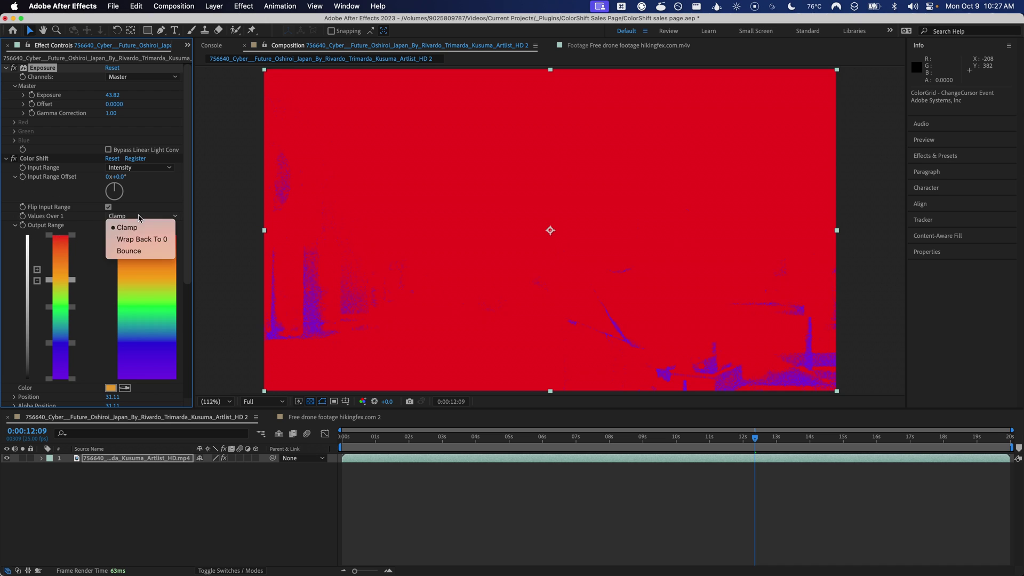
{"action": "left_click", "coordinate": [141, 239]}
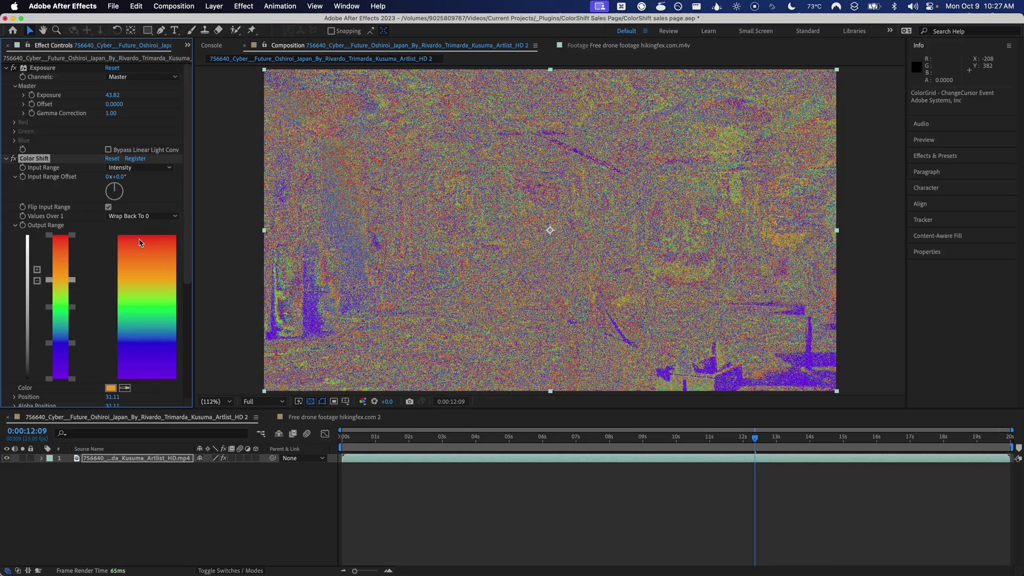
{"action": "left_click_drag", "start_coordinate": [113, 95], "coordinate": [294, 89]}
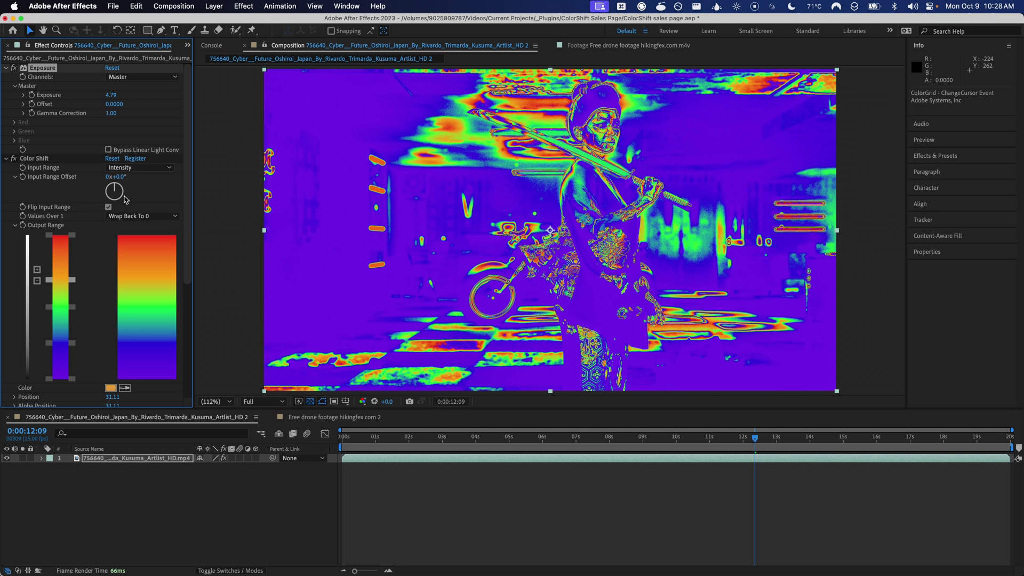
Switch Values Over 1 to Bounce, raise Exposure to 6.27, then open the empty 'text' composition.
{"action": "left_click", "coordinate": [127, 217]}
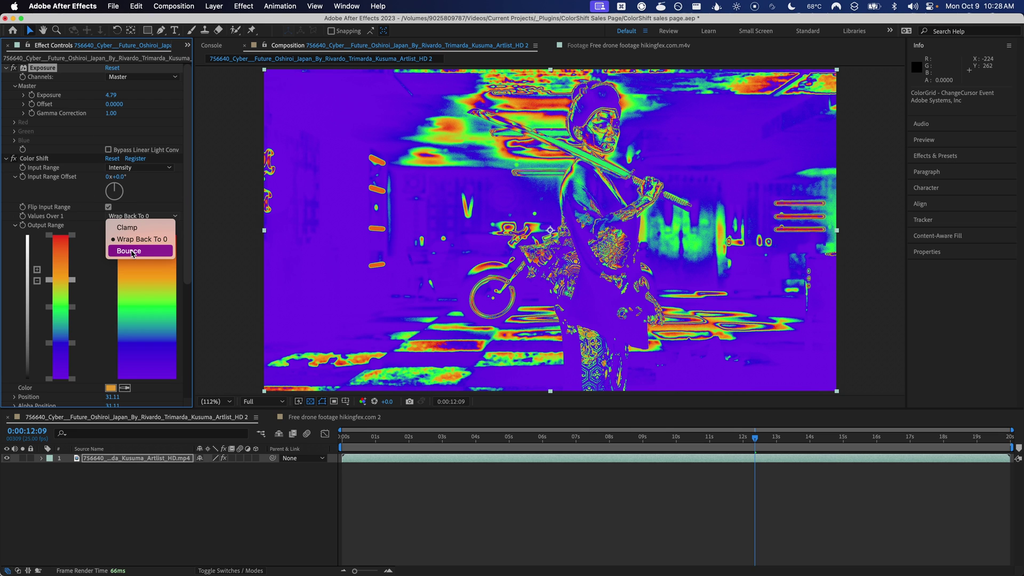
{"action": "left_click", "coordinate": [131, 251]}
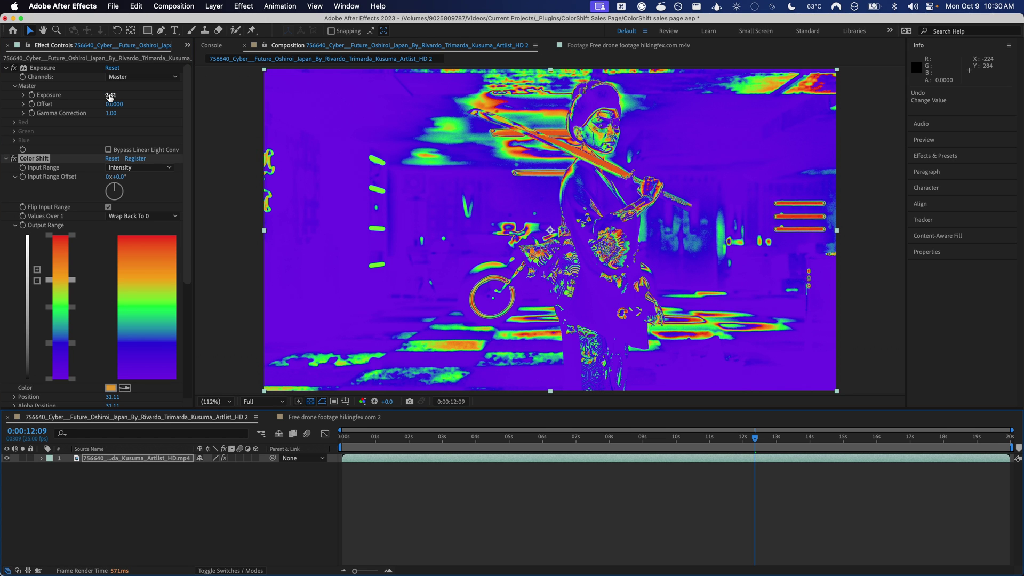
{"action": "left_click_drag", "start_coordinate": [109, 97], "coordinate": [234, 89]}
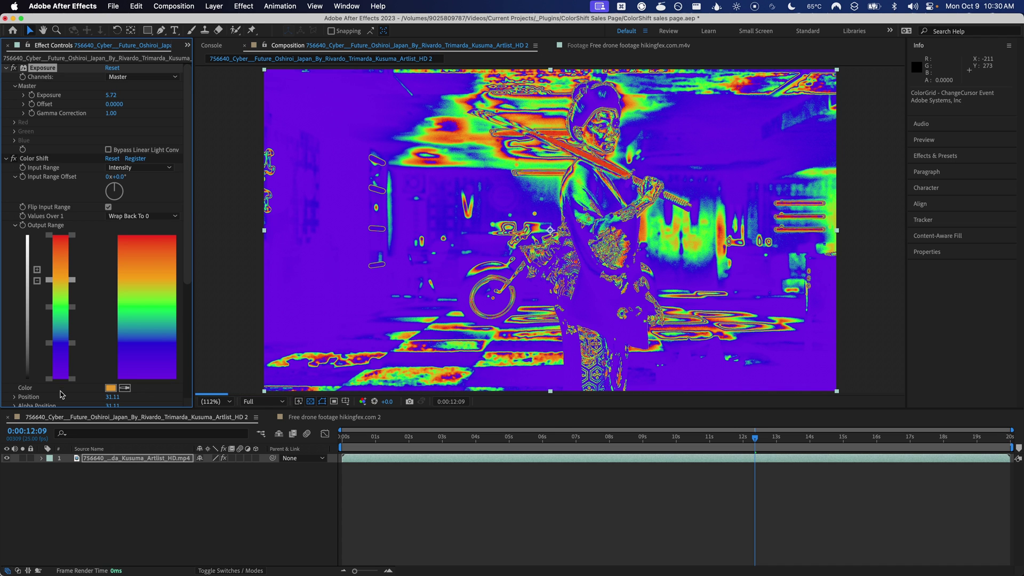
{"action": "left_click_drag", "start_coordinate": [121, 94], "coordinate": [136, 95]}
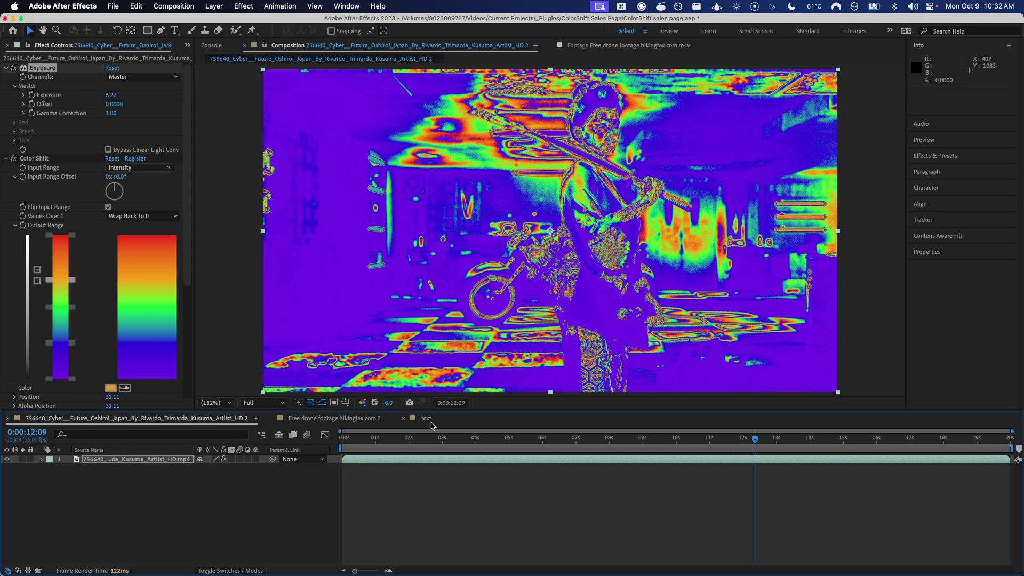
{"action": "left_click", "coordinate": [426, 419]}
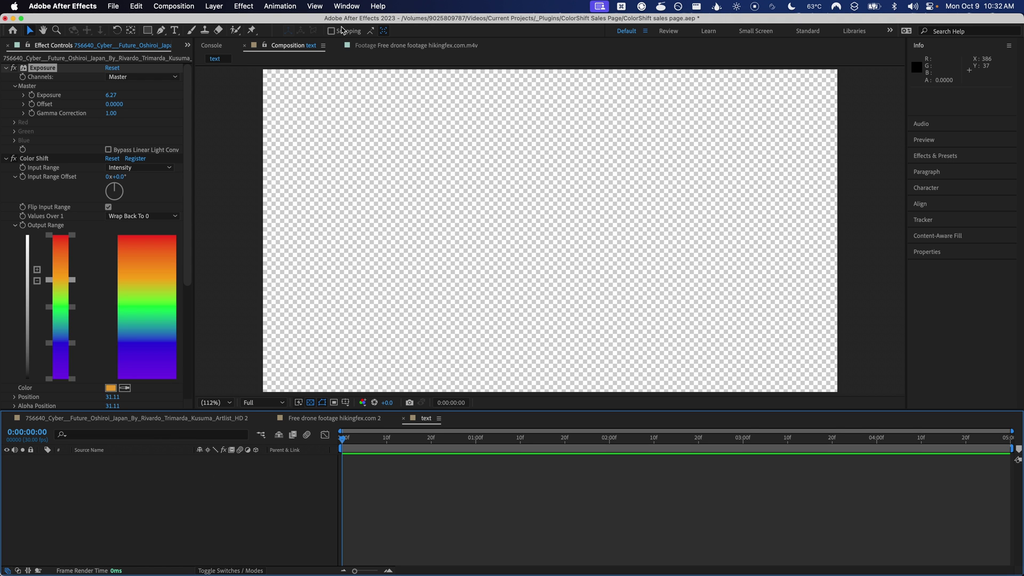
Create a text layer reading 'Color Shift' in the text composition.
{"action": "key", "text": "super+t"}
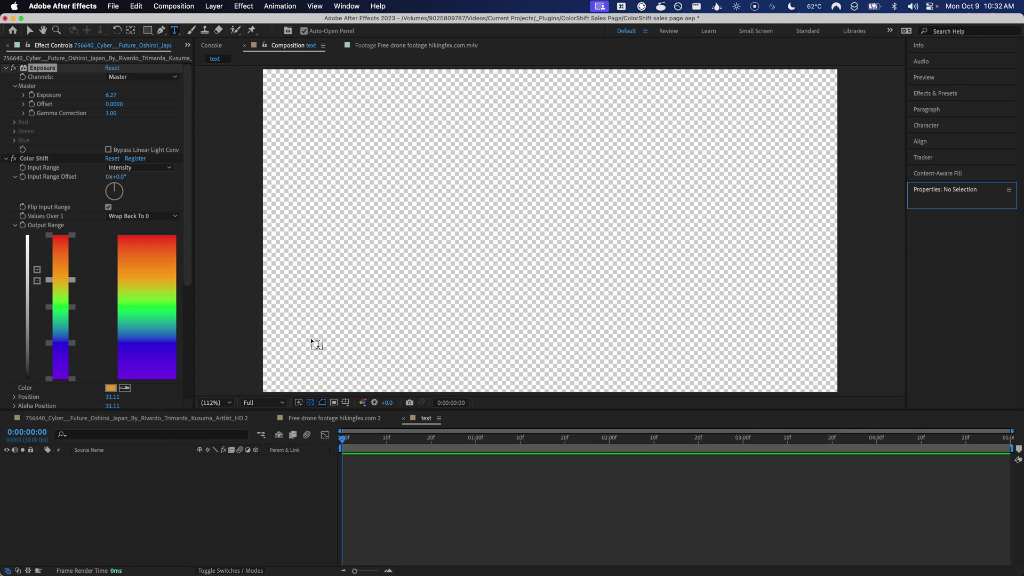
{"action": "left_click", "coordinate": [420, 233]}
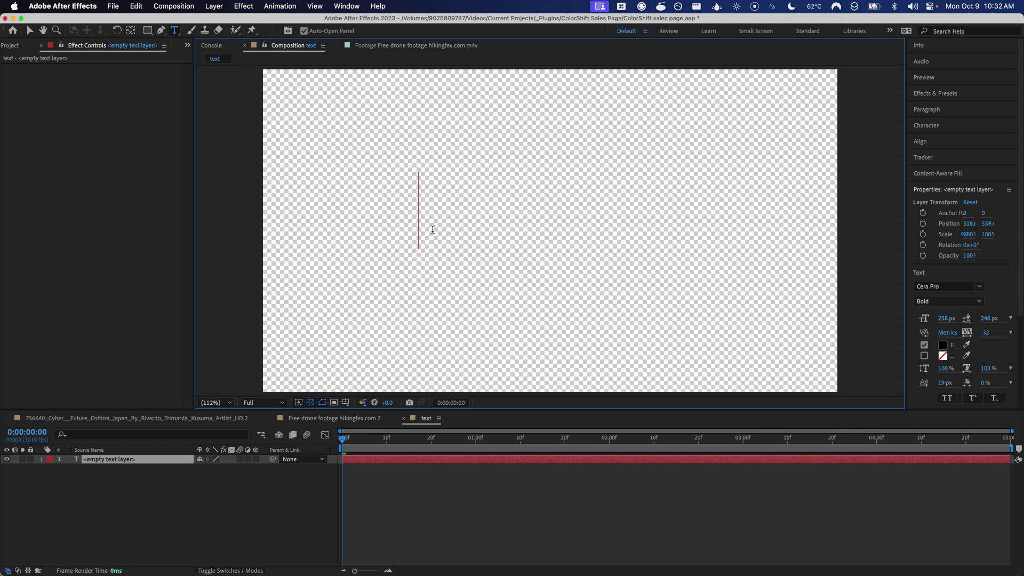
{"action": "type", "text": "Color Shift"}
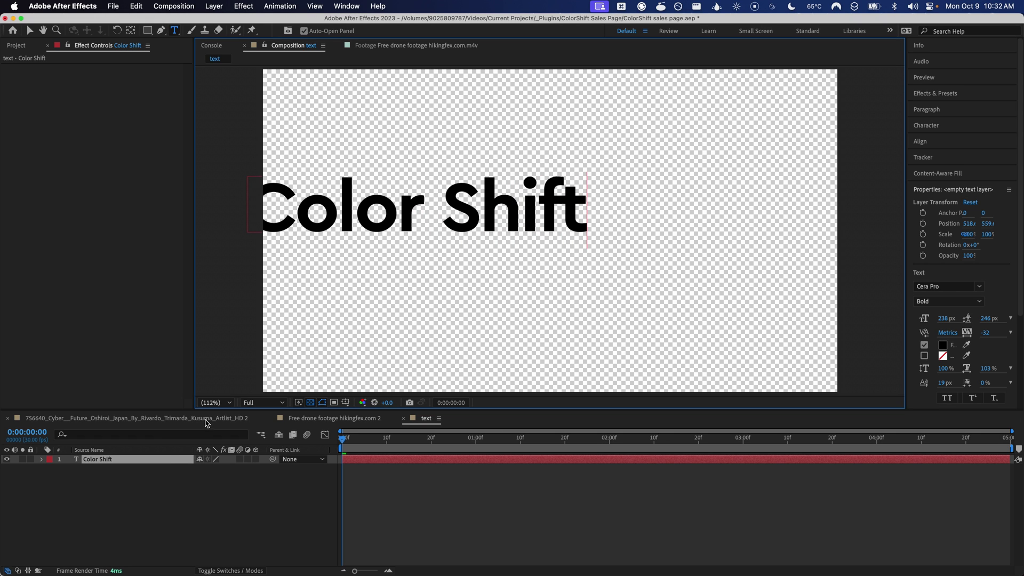
{"action": "left_click", "coordinate": [167, 462]}
Centre the title horizontally and vertically and display the composition over a white background.
{"action": "left_click", "coordinate": [925, 141]}
{"action": "left_click", "coordinate": [936, 168]}
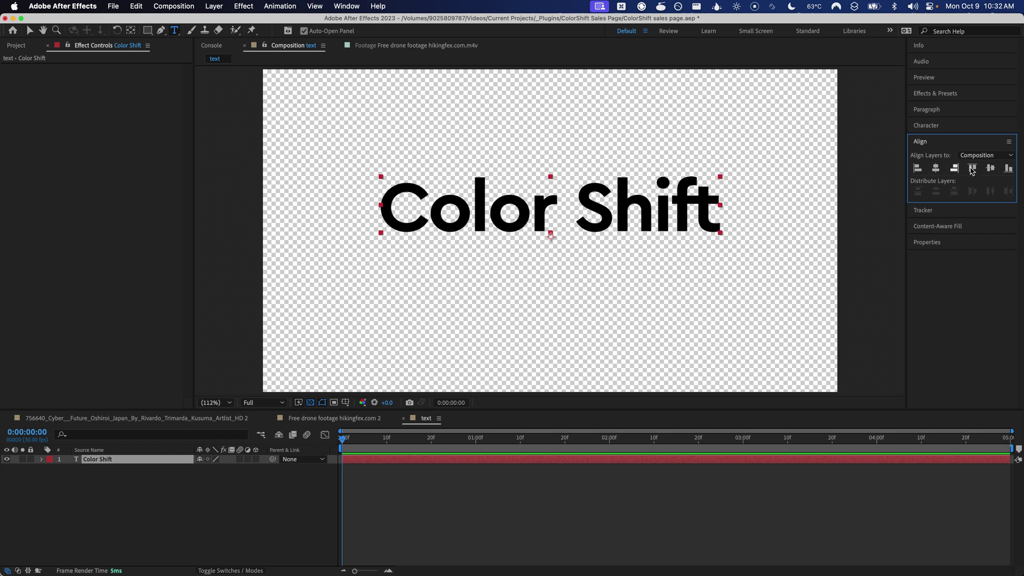
{"action": "left_click", "coordinate": [990, 168]}
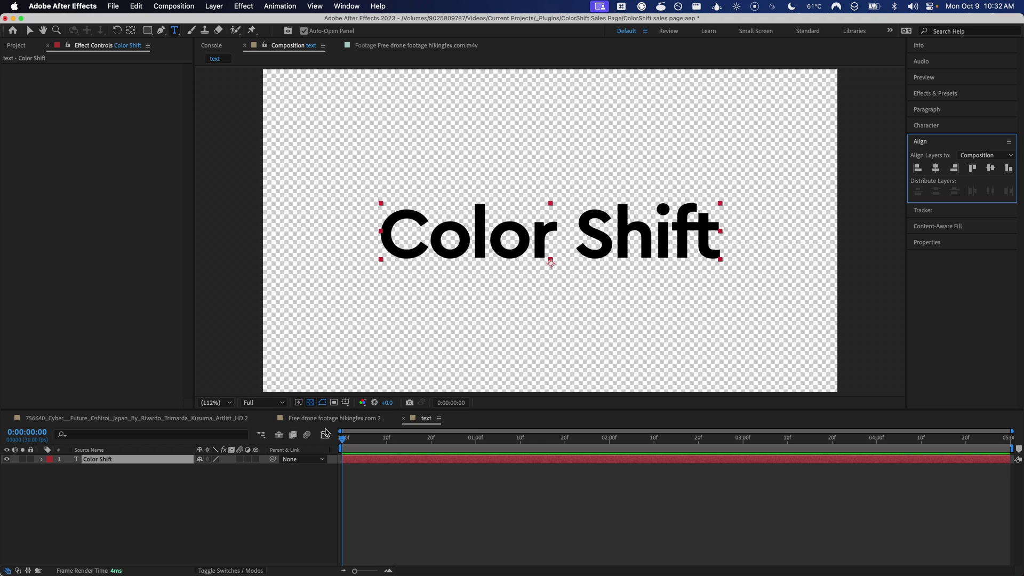
{"action": "left_click", "coordinate": [311, 403]}
{"action": "left_click", "coordinate": [184, 459]}
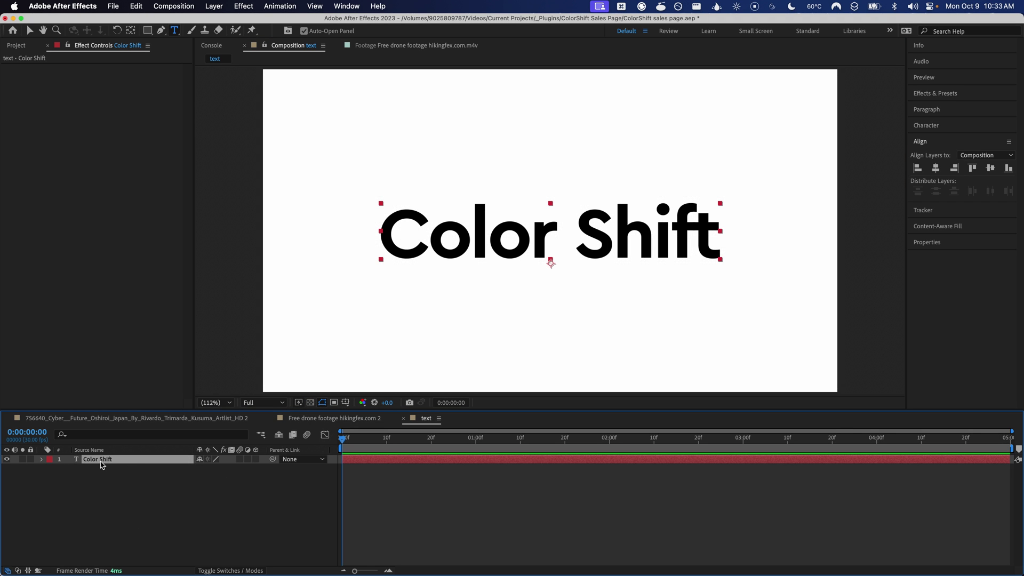
Add an Opacity animator to the title and keyframe its range Start from 0% to 100%.
{"action": "left_click", "coordinate": [42, 459]}
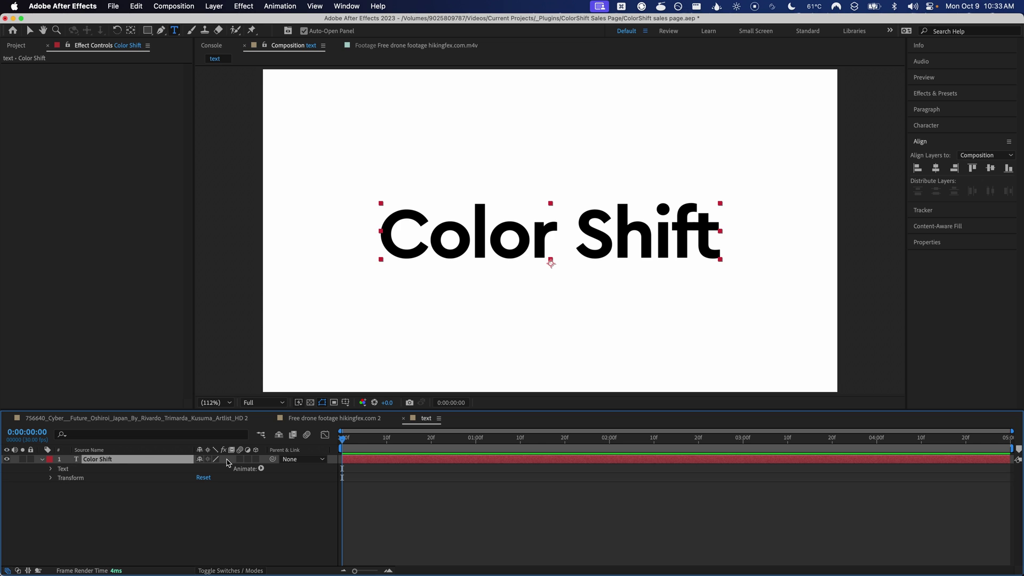
{"action": "left_click", "coordinate": [260, 469]}
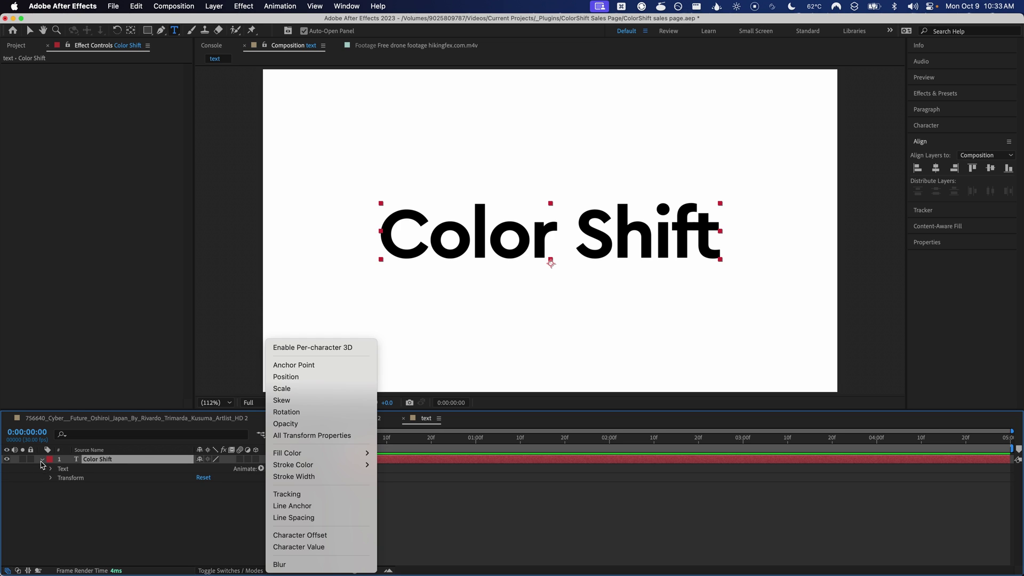
{"action": "left_click", "coordinate": [326, 424]}
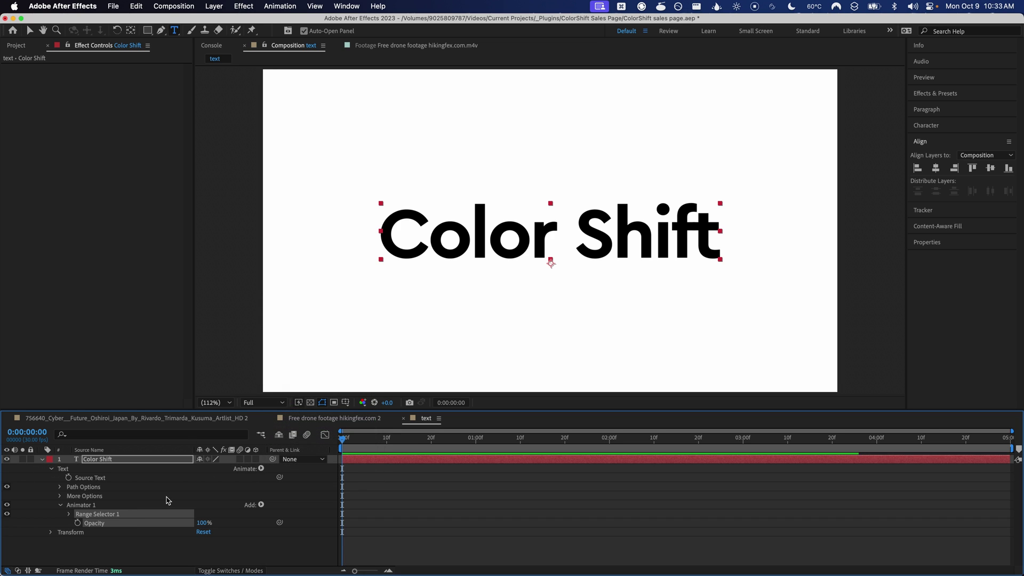
{"action": "left_click", "coordinate": [69, 513]}
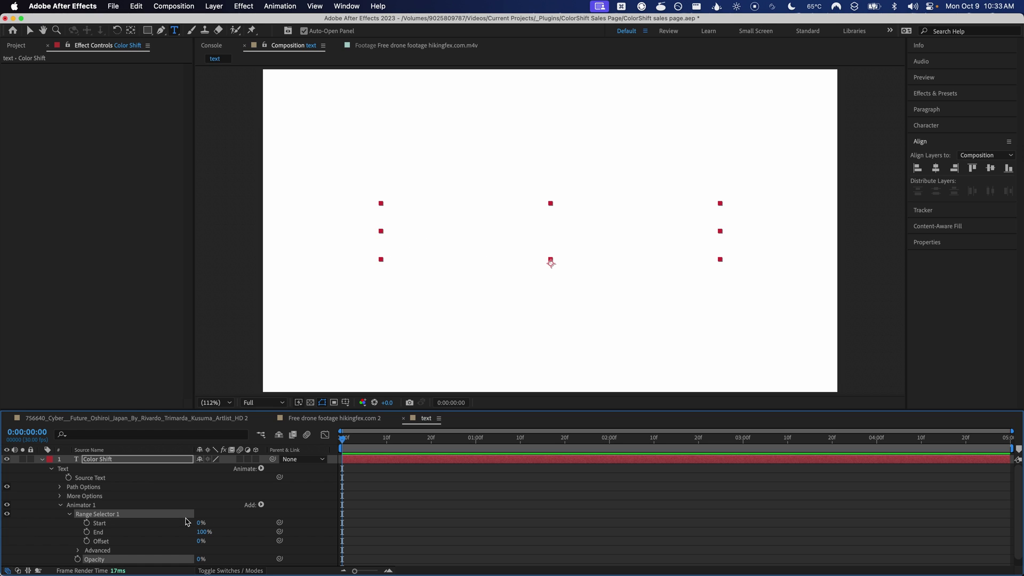
{"action": "left_click", "coordinate": [86, 523]}
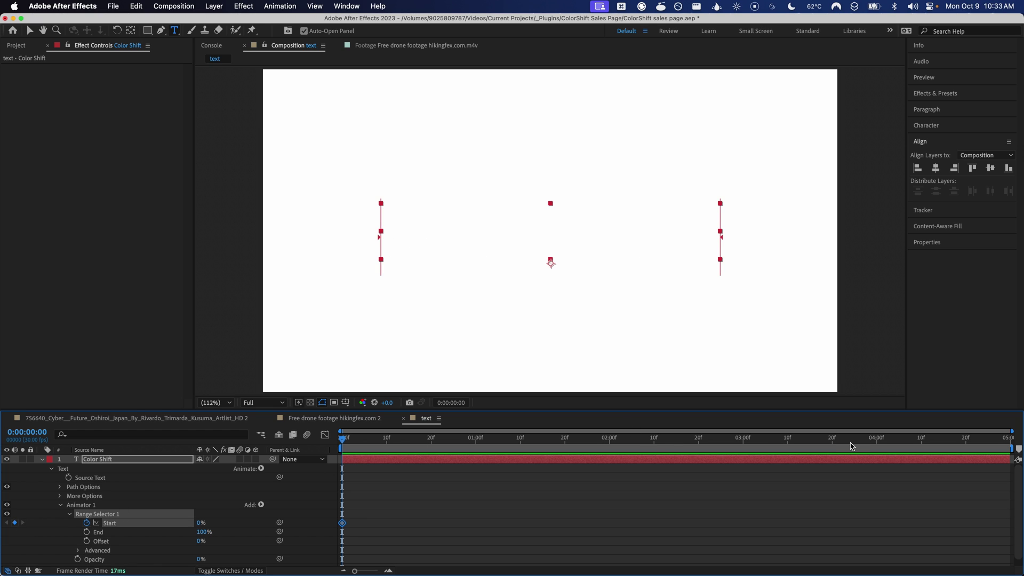
{"action": "key", "text": "End"}
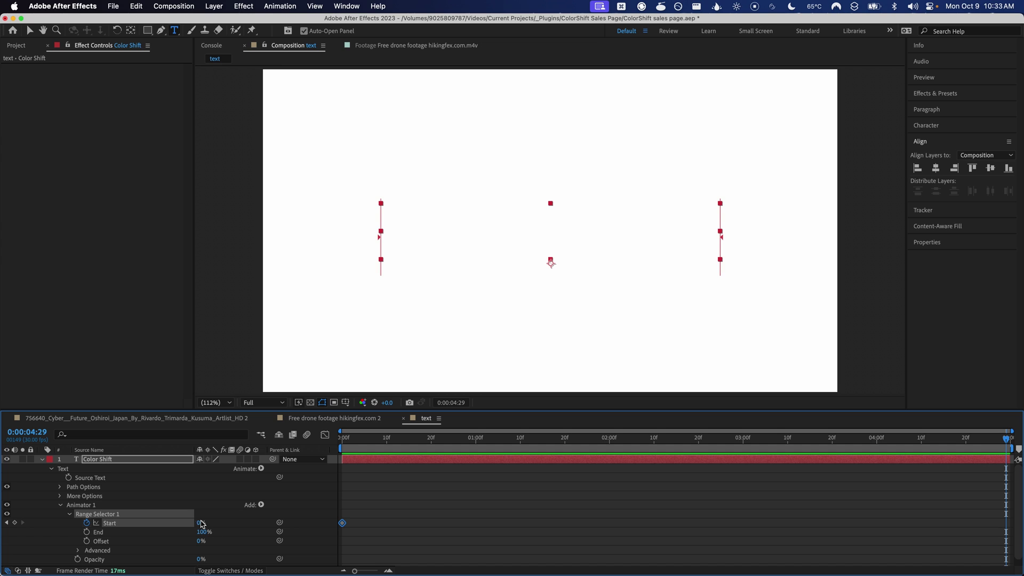
{"action": "left_click_drag", "start_coordinate": [202, 524], "coordinate": [304, 520]}
{"action": "mouse_move", "coordinate": [355, 438]}
{"action": "left_mouse_down"}
{"action": "mouse_move", "coordinate": [325, 437]}
{"action": "mouse_move", "coordinate": [515, 454]}
{"action": "mouse_move", "coordinate": [367, 442]}
{"action": "left_mouse_up"}
Collapse the layer's properties and apply the Color Shift effect to the title layer.
{"action": "key", "text": "u"}
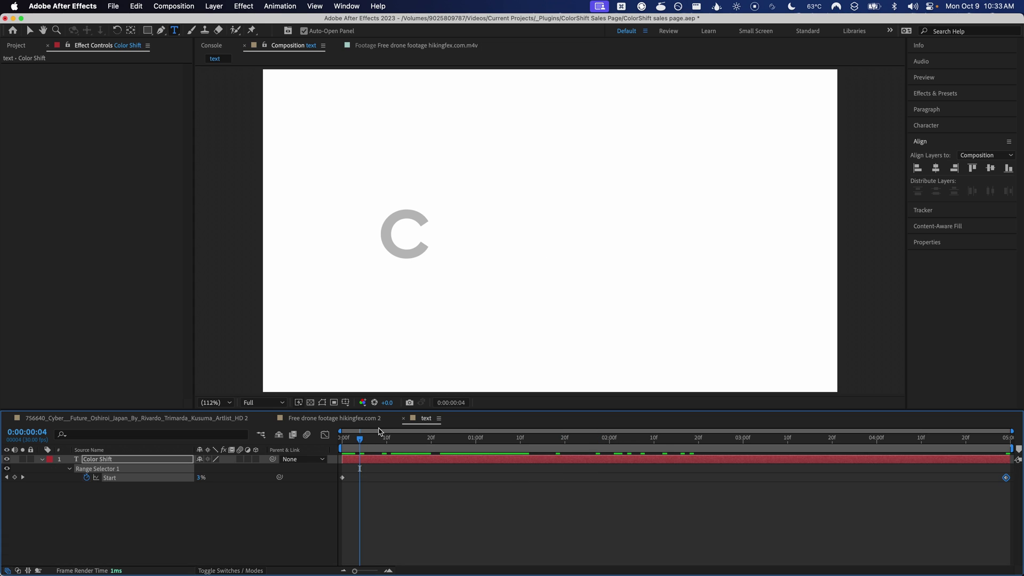
{"action": "key", "text": "u"}
{"action": "right_click", "coordinate": [56, 72]}
{"action": "mouse_move", "coordinate": [150, 260]}
{"action": "left_click", "coordinate": [216, 261]}
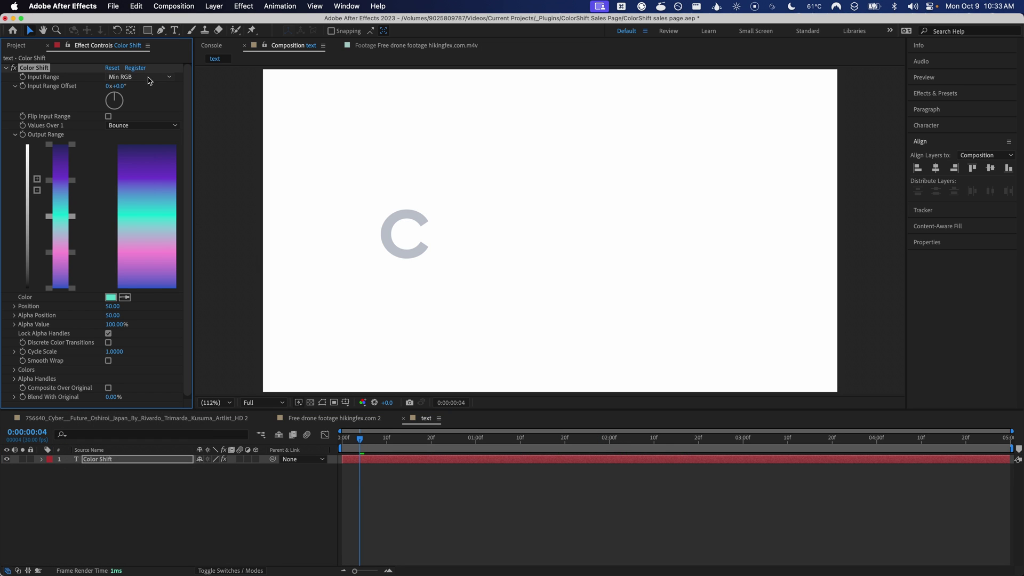
Set Color Shift's Input Range to Alpha and step back a few frames to check the tint.
{"action": "left_click", "coordinate": [148, 79]}
{"action": "left_click", "coordinate": [152, 168]}
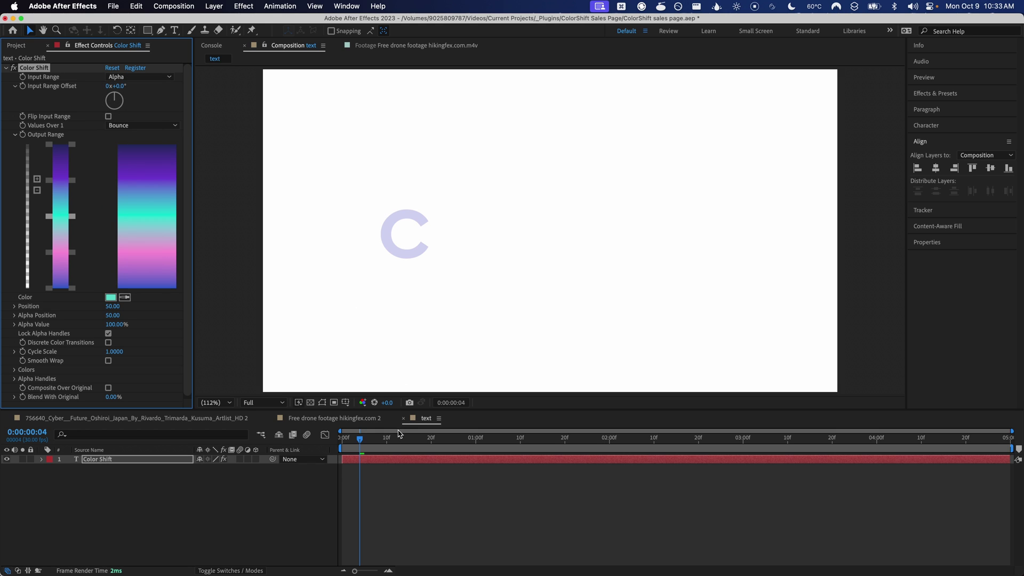
{"action": "left_click", "coordinate": [352, 444]}
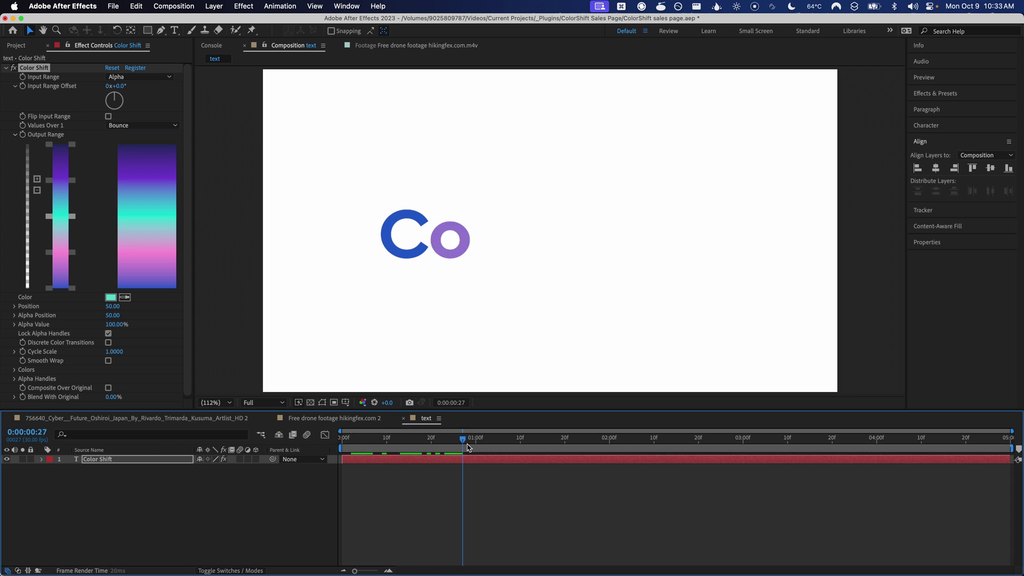
Delete both cyan Output Range stops and move the pink stop higher up the gradient.
{"action": "left_click", "coordinate": [37, 190]}
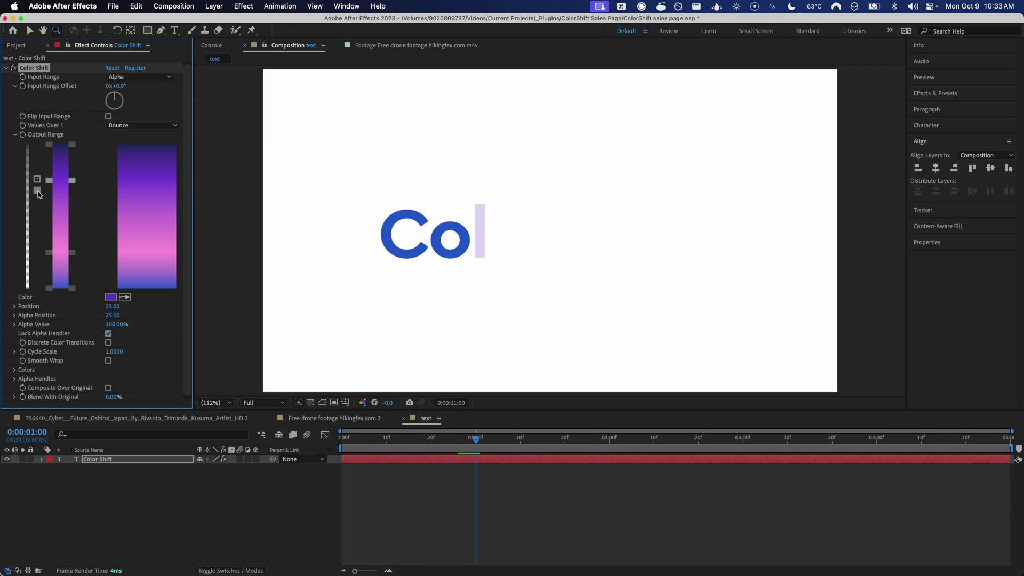
{"action": "left_click", "coordinate": [36, 190]}
{"action": "left_click_drag", "start_coordinate": [71, 252], "coordinate": [69, 200]}
Change the top dark blue gradient stop to light pink FFD9EE.
{"action": "left_click", "coordinate": [72, 144]}
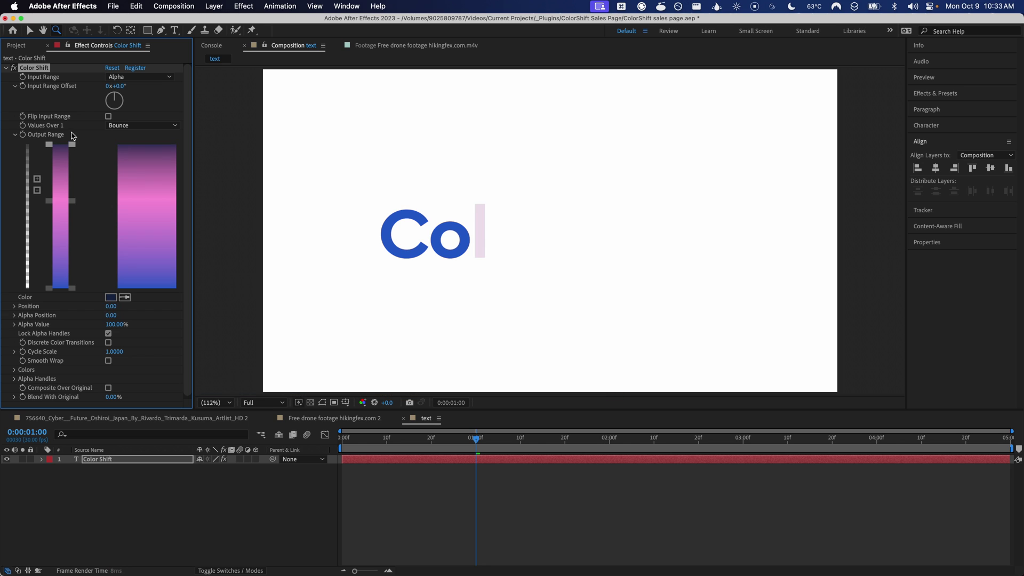
{"action": "left_click", "coordinate": [110, 297]}
{"action": "left_click", "coordinate": [280, 386]}
{"action": "left_click_drag", "start_coordinate": [203, 386], "coordinate": [149, 362]}
{"action": "left_click", "coordinate": [282, 376]}
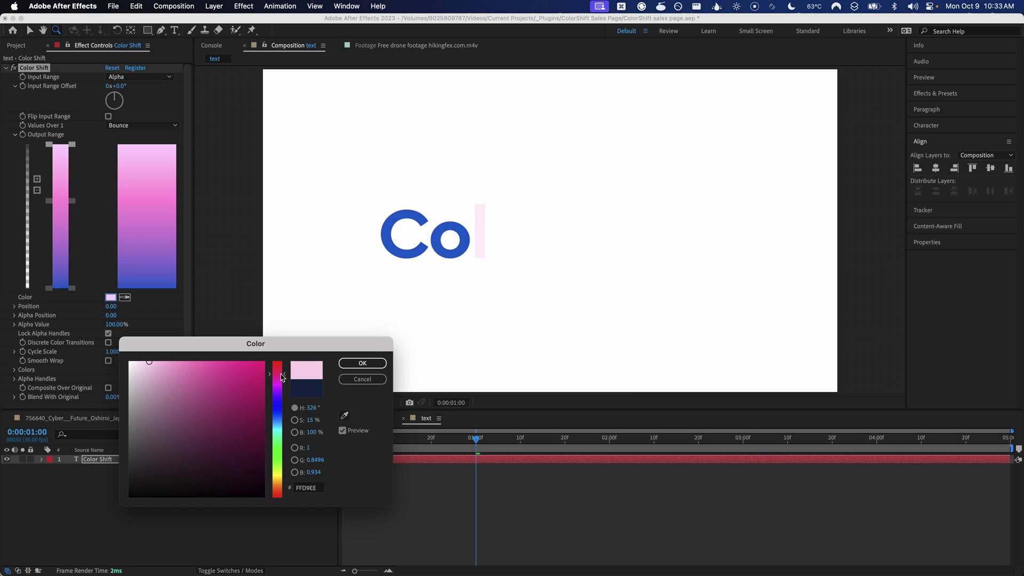
{"action": "left_click", "coordinate": [362, 363]}
Preview the text reveal from the start, then review it frame by frame.
{"action": "key", "text": "space"}
{"action": "key", "text": "Home"}
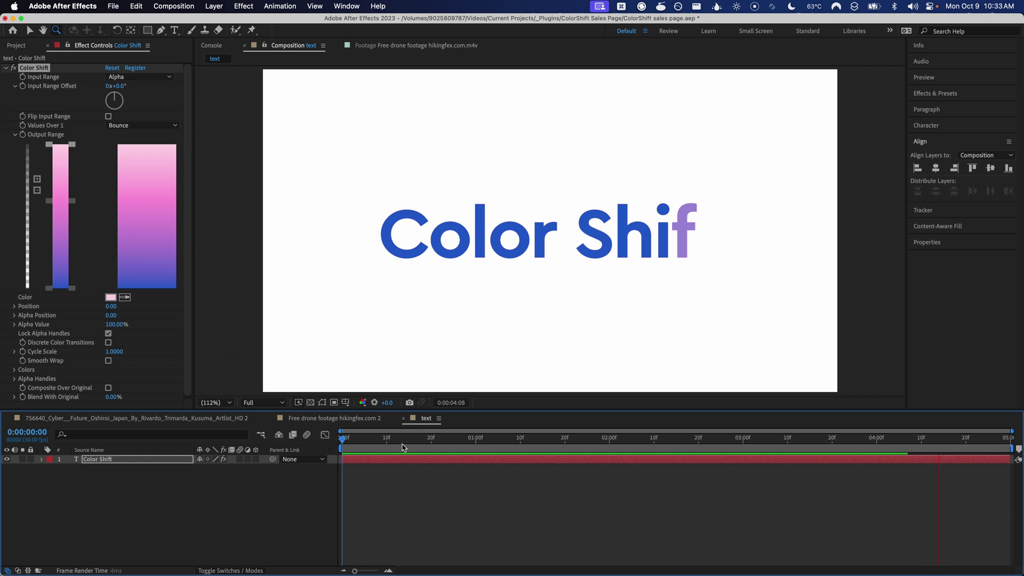
{"action": "left_click_drag", "start_coordinate": [403, 447], "coordinate": [480, 439]}
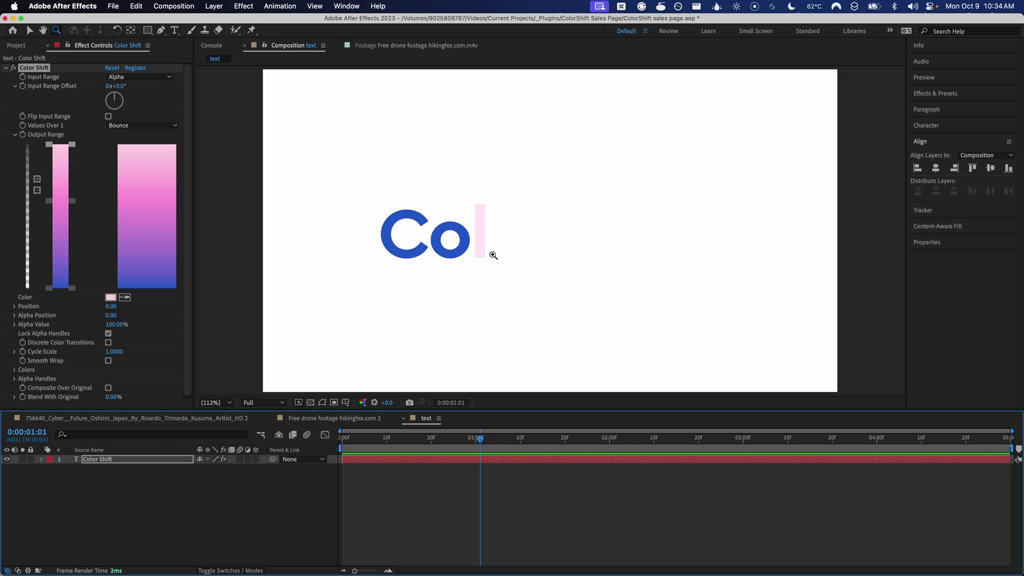
Search Effects & Presets for 'levels' and add Levels to the title.
{"action": "key", "text": "v"}
{"action": "left_click_drag", "start_coordinate": [481, 438], "coordinate": [462, 438]}
{"action": "left_click", "coordinate": [935, 93]}
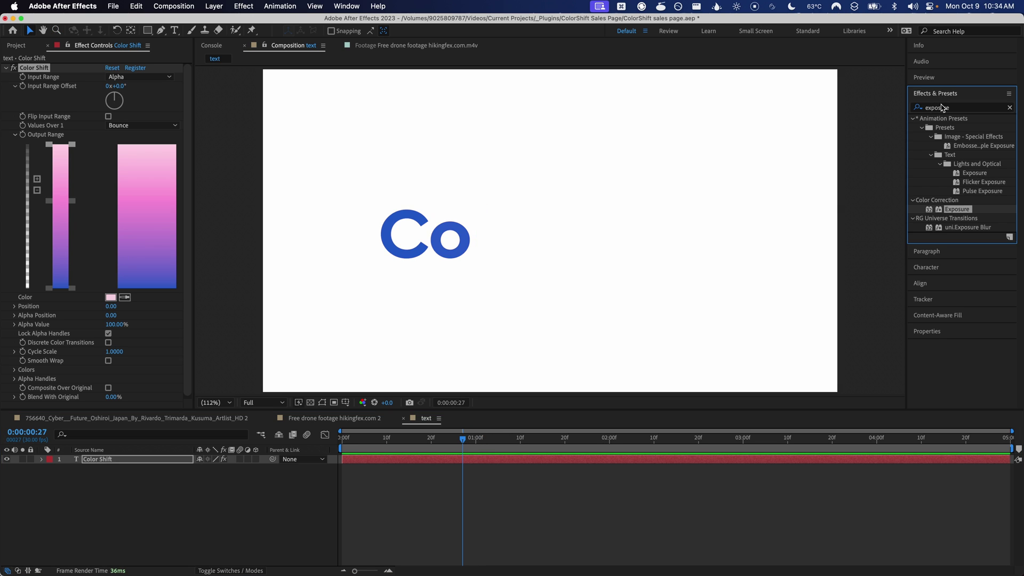
{"action": "left_click", "coordinate": [939, 107]}
{"action": "type", "text": "levels"}
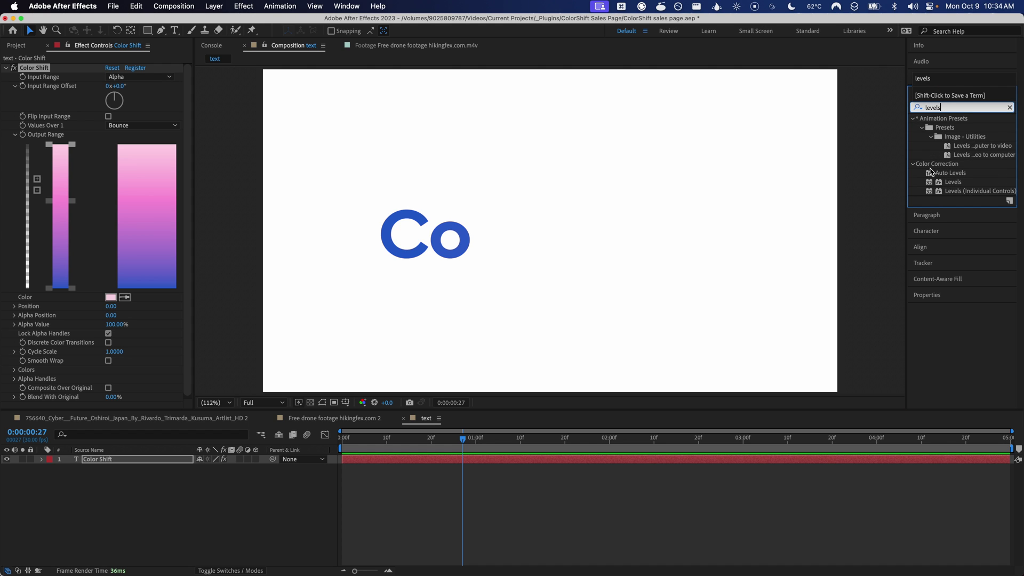
{"action": "double_click", "coordinate": [945, 182]}
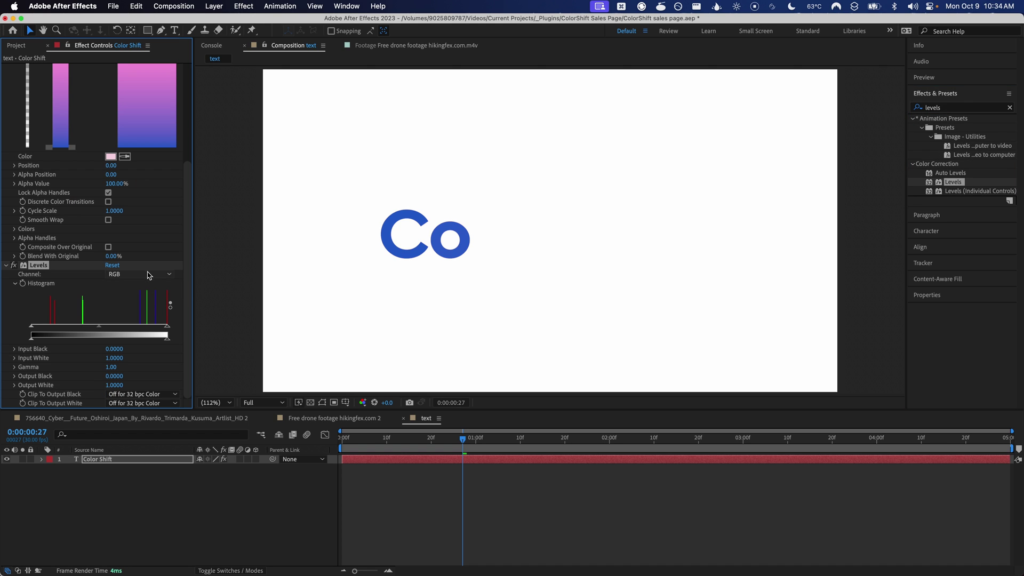
Set Levels to the Alpha channel with a lower Input White, then preview to frame 13.
{"action": "left_click", "coordinate": [140, 274]}
{"action": "left_click", "coordinate": [141, 336]}
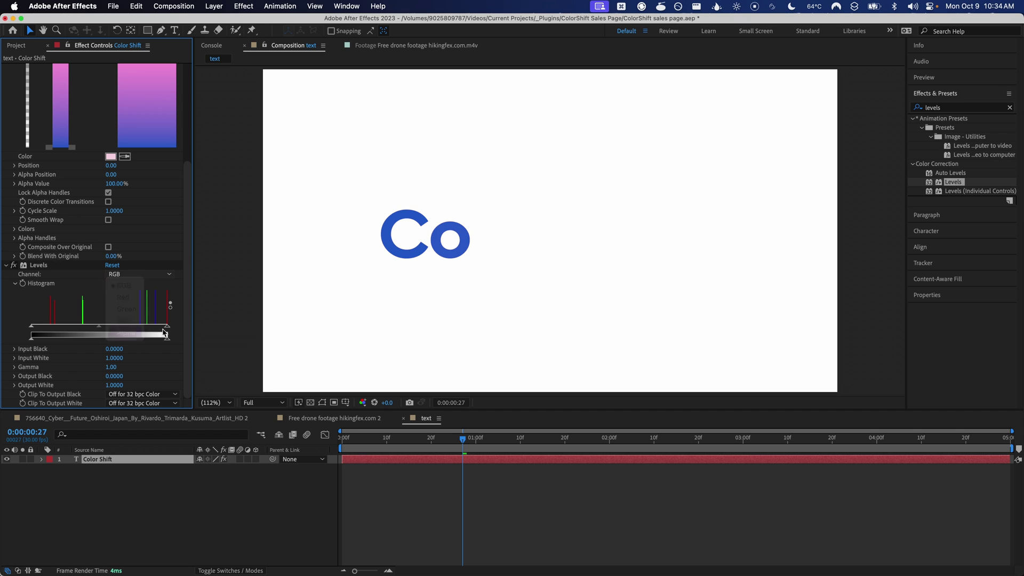
{"action": "left_click_drag", "start_coordinate": [166, 326], "coordinate": [73, 329]}
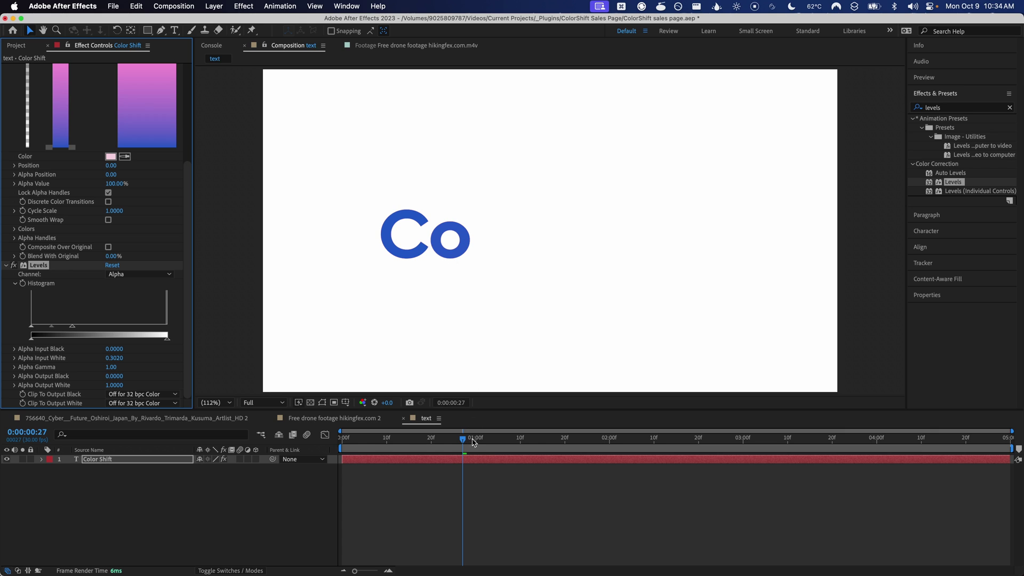
{"action": "left_click_drag", "start_coordinate": [471, 440], "coordinate": [342, 454]}
{"action": "key", "text": "space"}
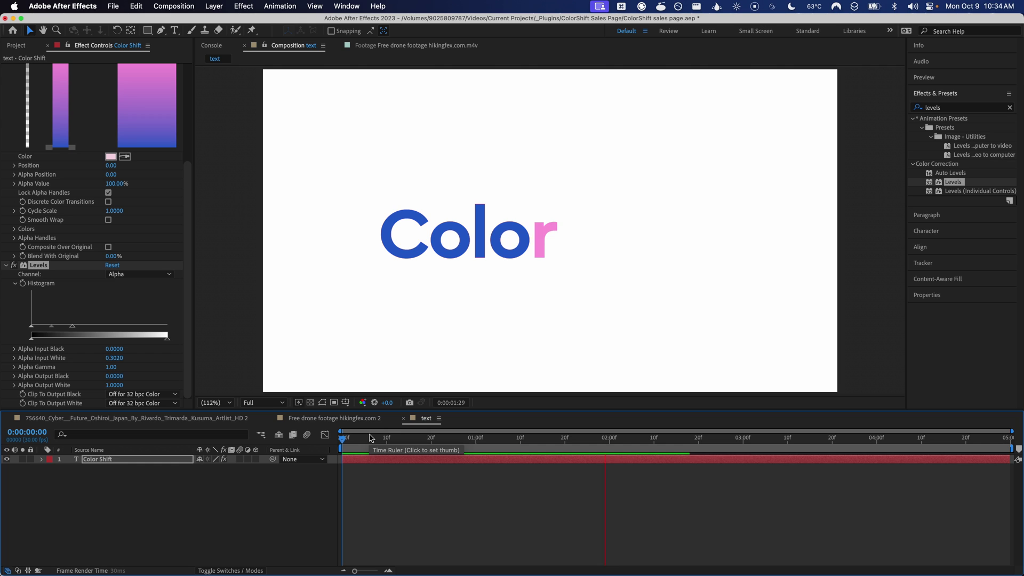
{"action": "left_click", "coordinate": [400, 438]}
Move the pink gradient stop to 60.74, make it a lighter, redder pink, and preview.
{"action": "scroll", "coordinate": [143, 266], "scroll_direction": "up", "scroll_amount": 2}
{"action": "scroll", "coordinate": [143, 266], "scroll_direction": "up", "scroll_amount": 2}
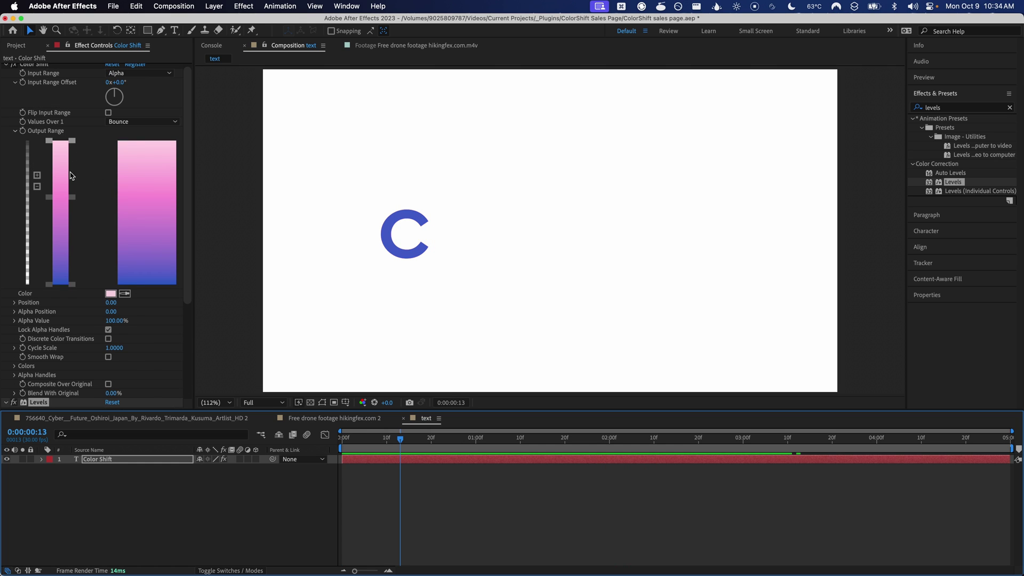
{"action": "left_click_drag", "start_coordinate": [72, 170], "coordinate": [75, 233]}
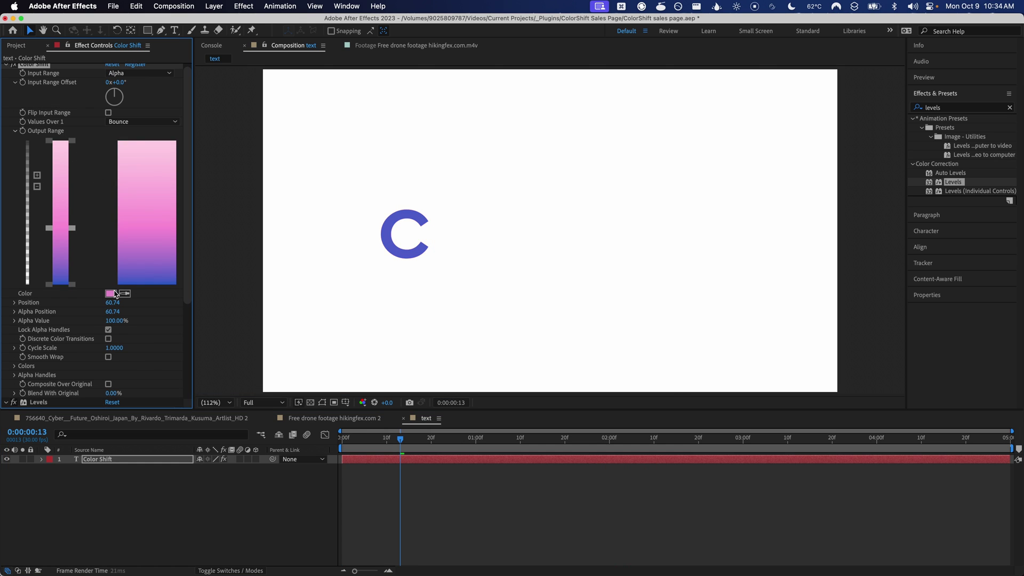
{"action": "left_click", "coordinate": [110, 294]}
{"action": "left_click_drag", "start_coordinate": [272, 378], "coordinate": [278, 373]}
{"action": "left_click_drag", "start_coordinate": [148, 369], "coordinate": [171, 364]}
{"action": "key", "text": "Return"}
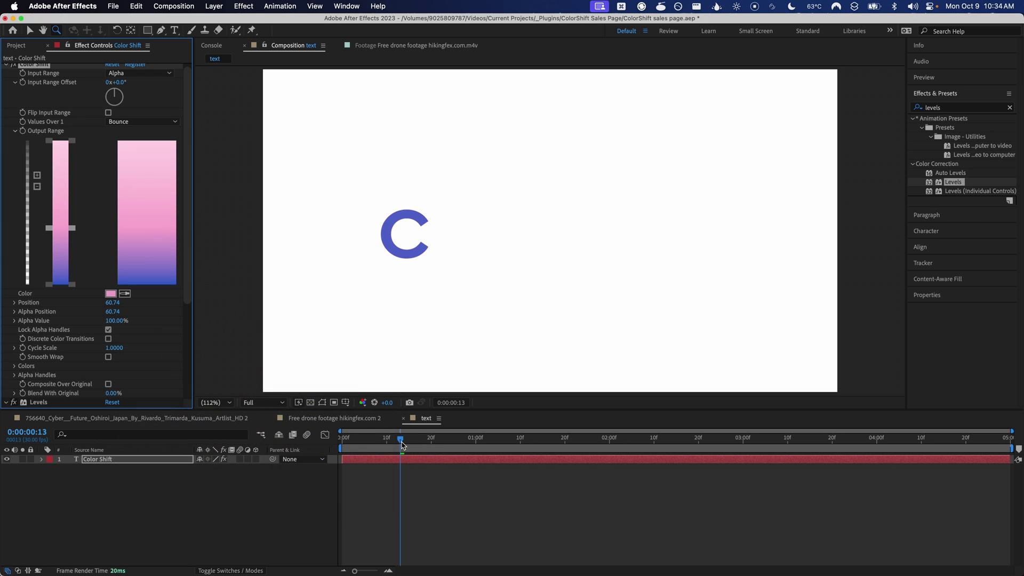
{"action": "key", "text": "Home"}
{"action": "key", "text": "space"}
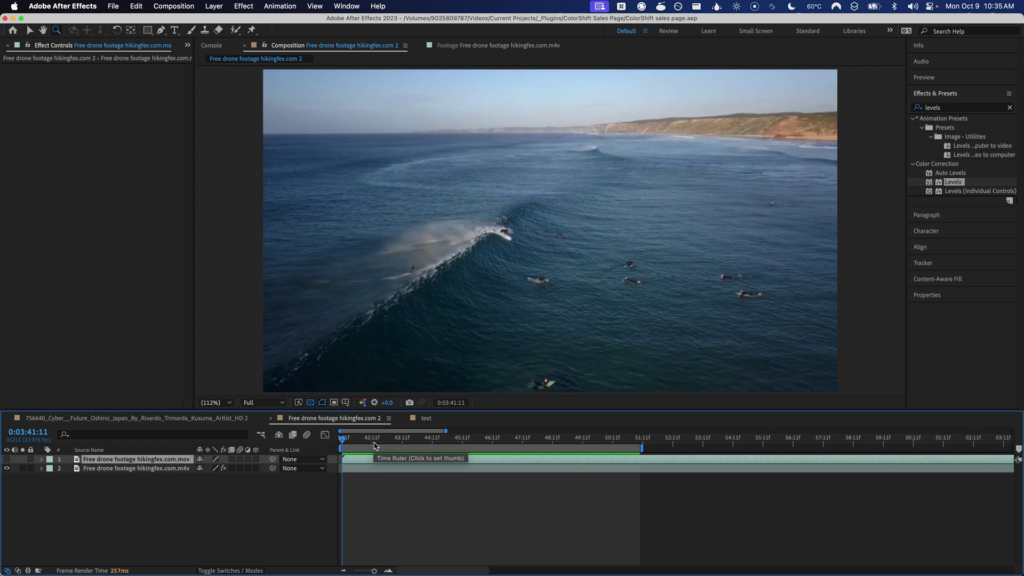
Remove the drone footage layer's effects, apply Color Shift to it, and switch to Brave.
{"action": "left_click_drag", "start_coordinate": [375, 445], "coordinate": [624, 440]}
{"action": "key", "text": "Home"}
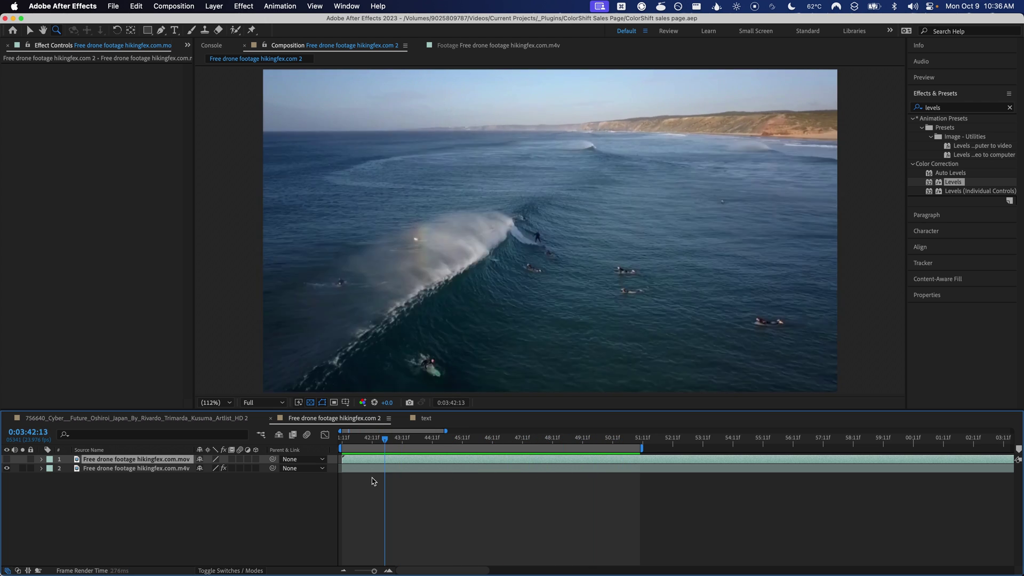
{"action": "key", "text": "super+z"}
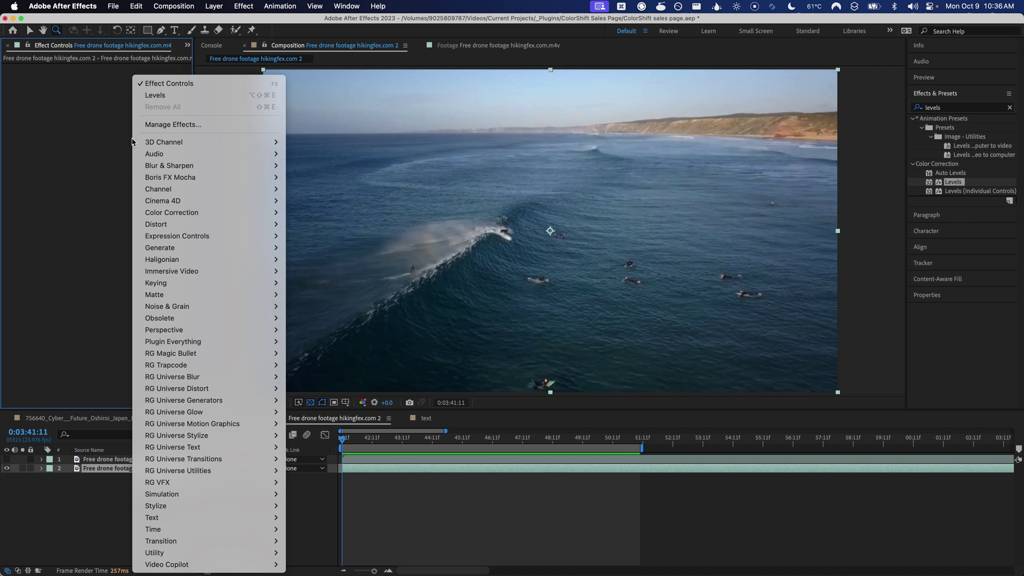
{"action": "mouse_move", "coordinate": [269, 259]}
{"action": "left_click", "coordinate": [308, 260]}
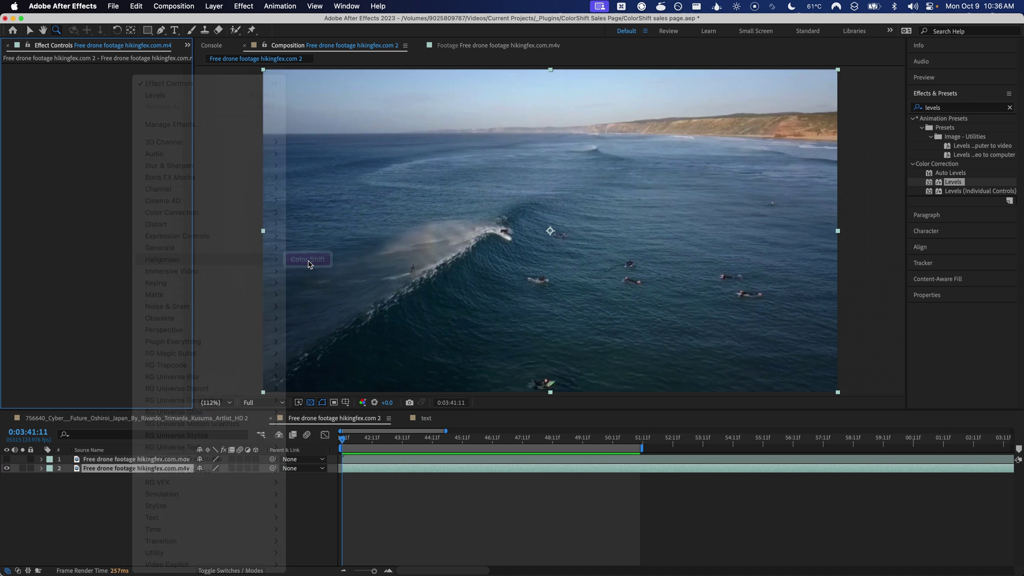
{"action": "key", "text": "super+Tab"}
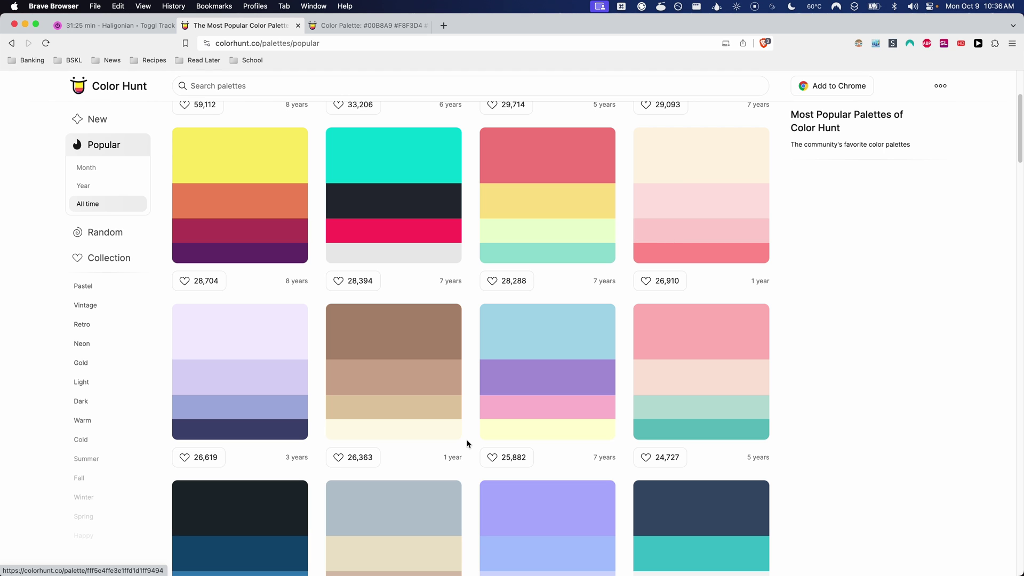
Open the Color Hunt palette #00B8A9, #F8F3D4, #F6416C, #FFDE7D on its own page.
{"action": "scroll", "coordinate": [467, 444], "scroll_direction": "up", "scroll_amount": 3}
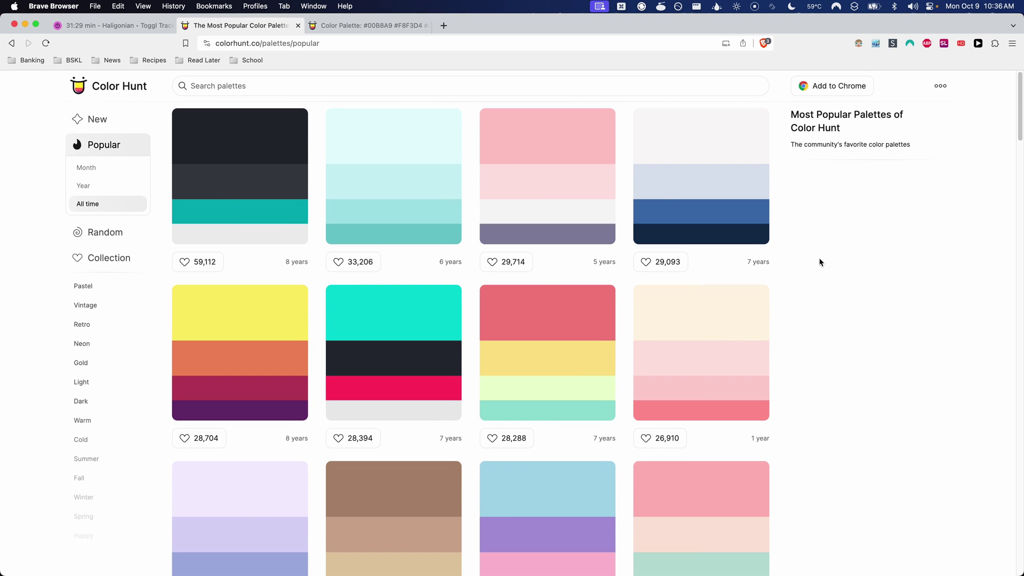
{"action": "scroll", "coordinate": [819, 262], "scroll_direction": "down", "scroll_amount": 6}
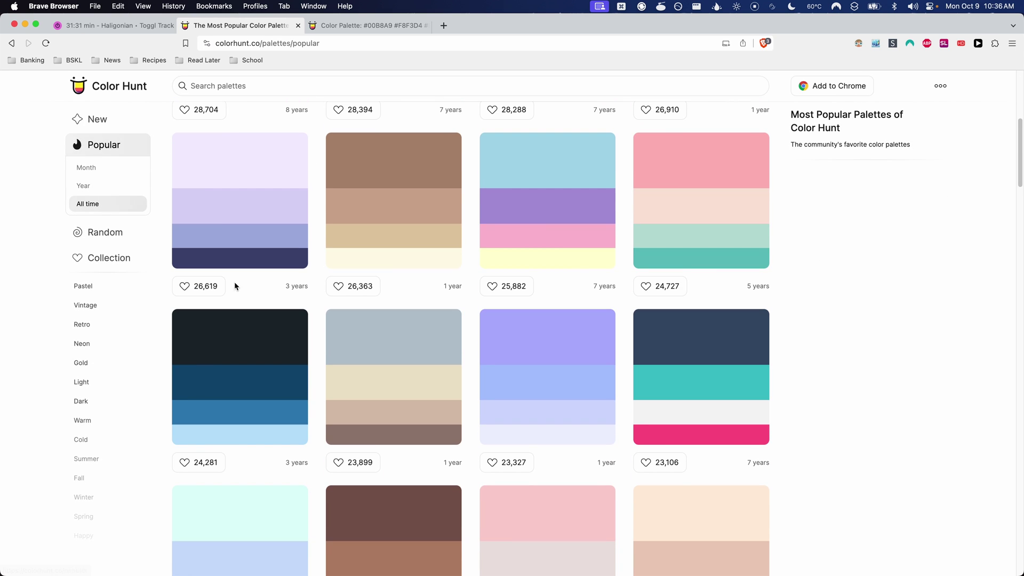
{"action": "scroll", "coordinate": [166, 284], "scroll_direction": "down", "scroll_amount": 10}
{"action": "left_click", "coordinate": [362, 27]}
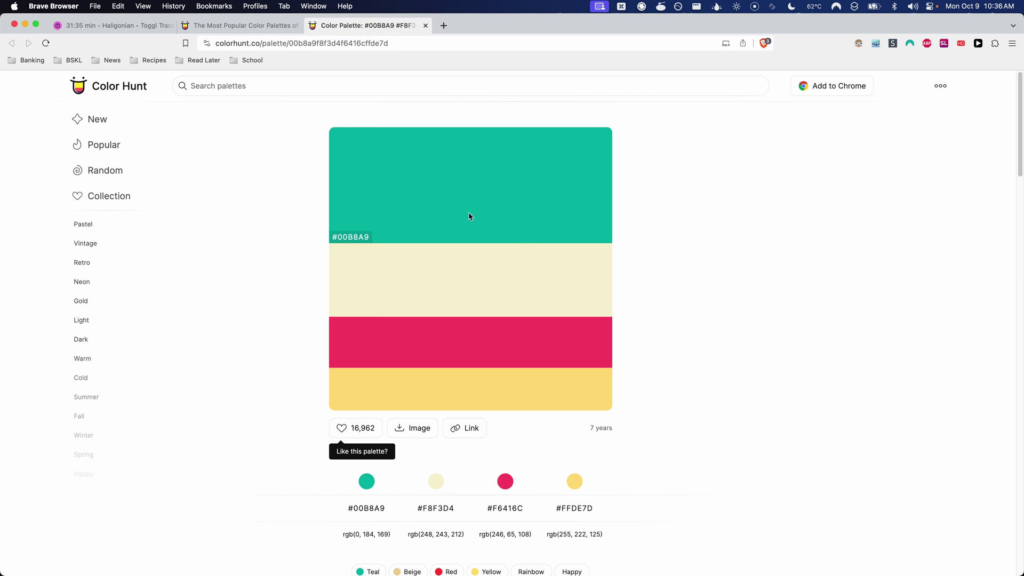
Expand the Colors list and set Color 1 to teal #00B8A9 copied from Color Hunt.
{"action": "key", "text": "super+Tab"}
{"action": "left_click", "coordinate": [15, 368]}
{"action": "scroll", "coordinate": [100, 347], "scroll_direction": "down", "scroll_amount": 3}
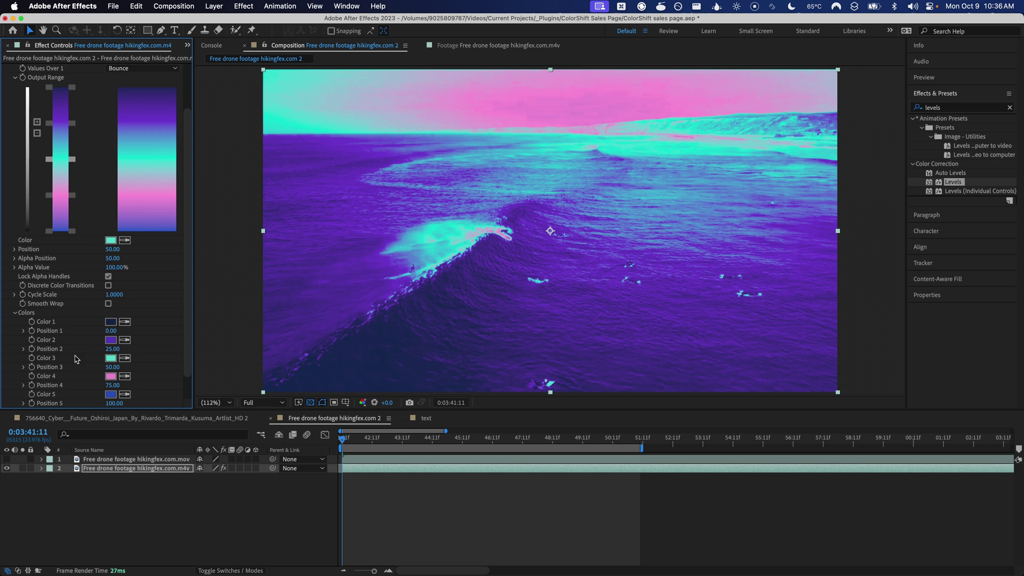
{"action": "key", "text": "super+Tab"}
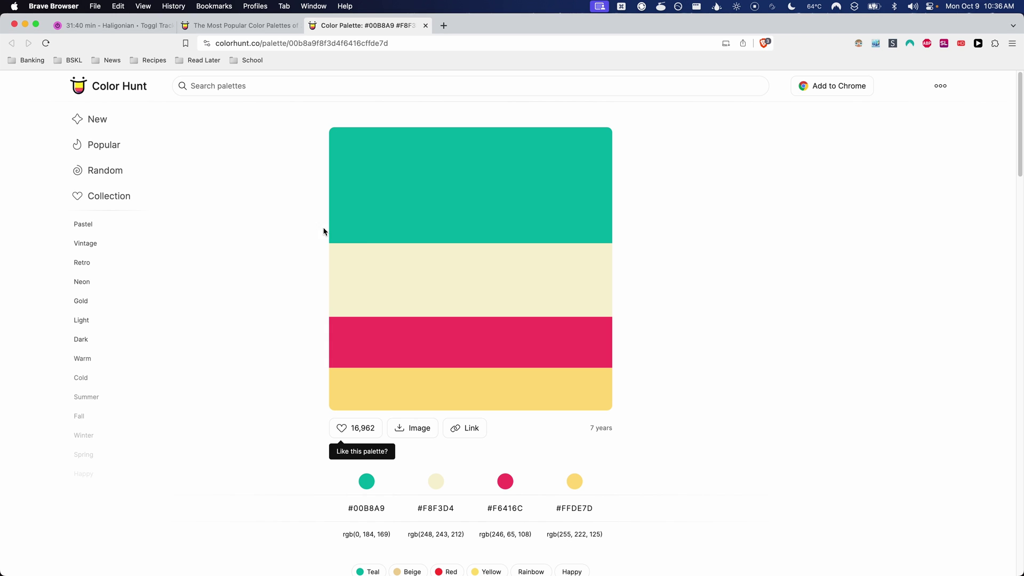
{"action": "left_click", "coordinate": [347, 243]}
{"action": "key", "text": "super+Tab"}
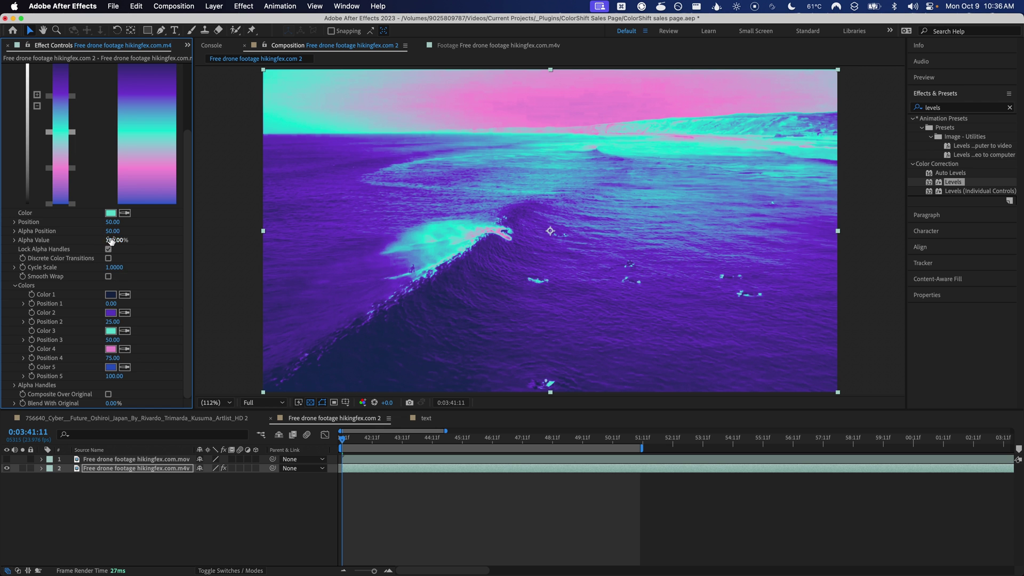
{"action": "left_click", "coordinate": [110, 295]}
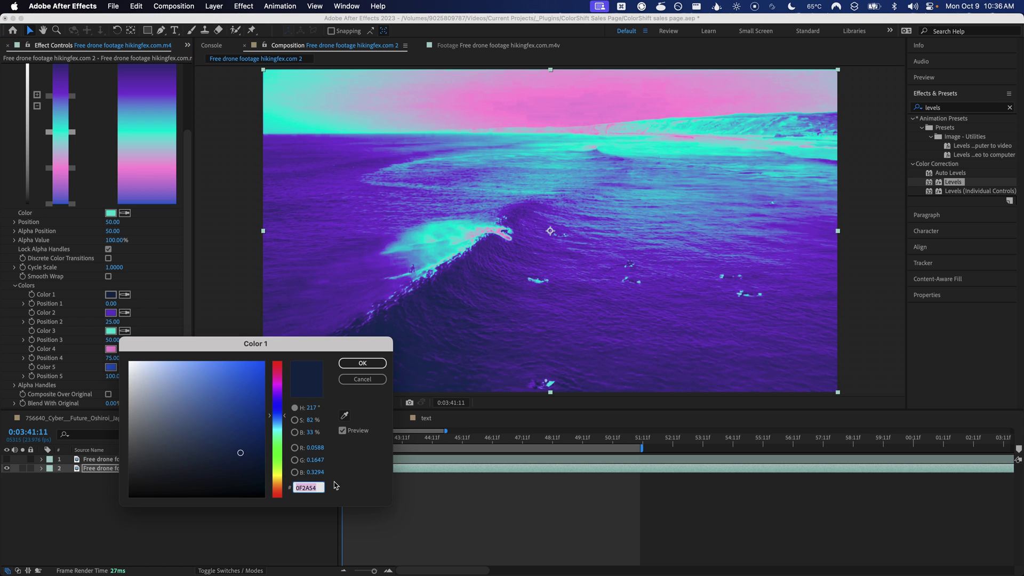
{"action": "key", "text": "super+v"}
Set Color 2 to beige #F8F3D4 copied from the palette.
{"action": "key", "text": "super+Tab"}
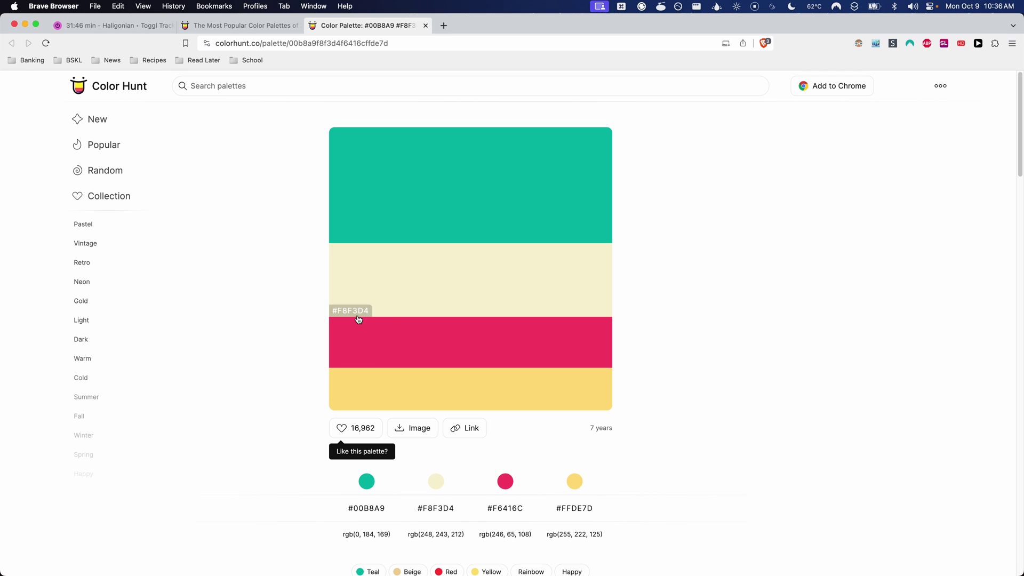
{"action": "left_click", "coordinate": [358, 319]}
{"action": "key", "text": "super+Tab"}
{"action": "left_click", "coordinate": [111, 313]}
{"action": "key", "text": "super+v"}
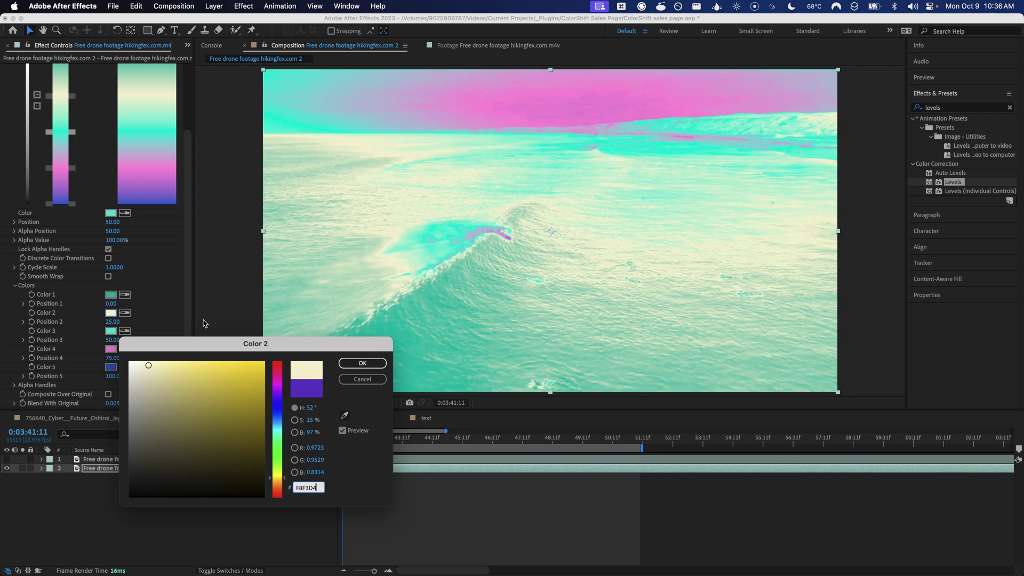
{"action": "key", "text": "Return"}
Set Color 3 to pink #F6416C copied from the palette.
{"action": "key", "text": "super+Tab"}
{"action": "left_click", "coordinate": [359, 364]}
{"action": "key", "text": "super+Tab"}
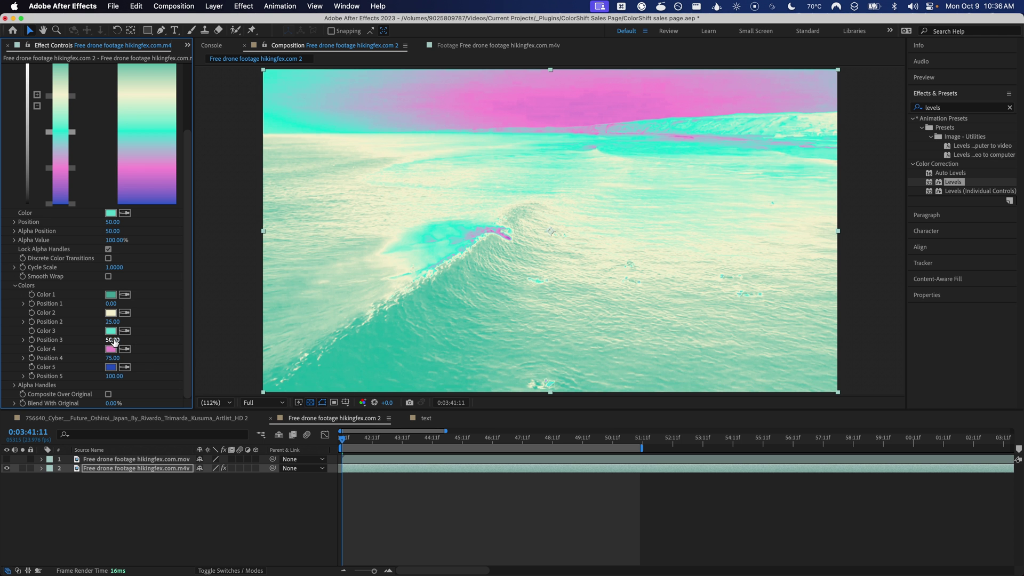
{"action": "left_click", "coordinate": [110, 331]}
{"action": "key", "text": "super+v"}
{"action": "key", "text": "Return"}
Delete the blue end stop, move the pink stop to the gradient's end, and scrub ahead.
{"action": "scroll", "coordinate": [77, 255], "scroll_direction": "up", "scroll_amount": 3}
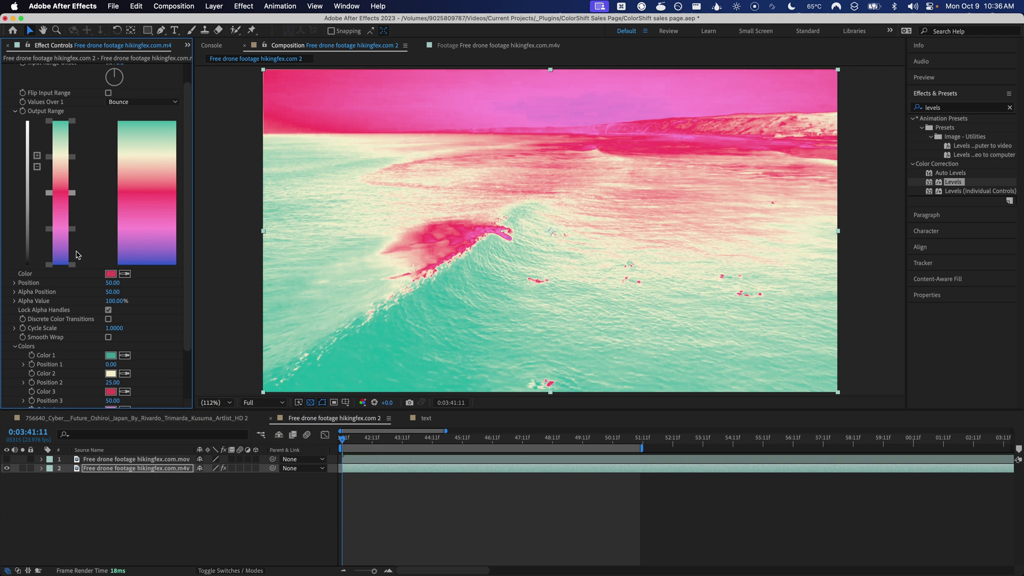
{"action": "left_click_drag", "start_coordinate": [73, 265], "coordinate": [73, 259]}
{"action": "key", "text": "z"}
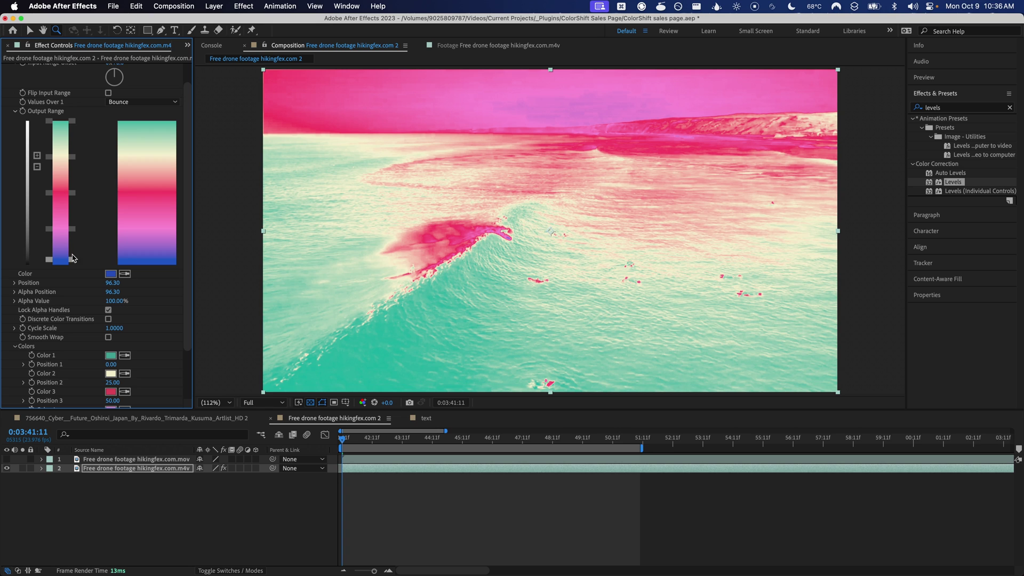
{"action": "left_click", "coordinate": [37, 168]}
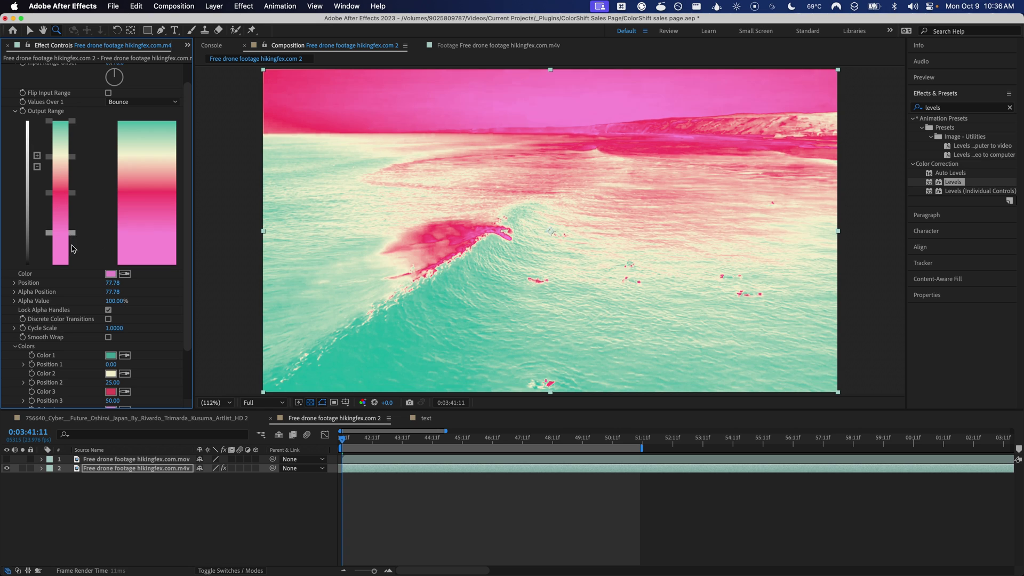
{"action": "mouse_move", "coordinate": [73, 229]}
{"action": "left_mouse_down"}
{"action": "mouse_move", "coordinate": [73, 264]}
{"action": "mouse_move", "coordinate": [73, 213]}
{"action": "mouse_move", "coordinate": [73, 223]}
{"action": "left_mouse_up"}
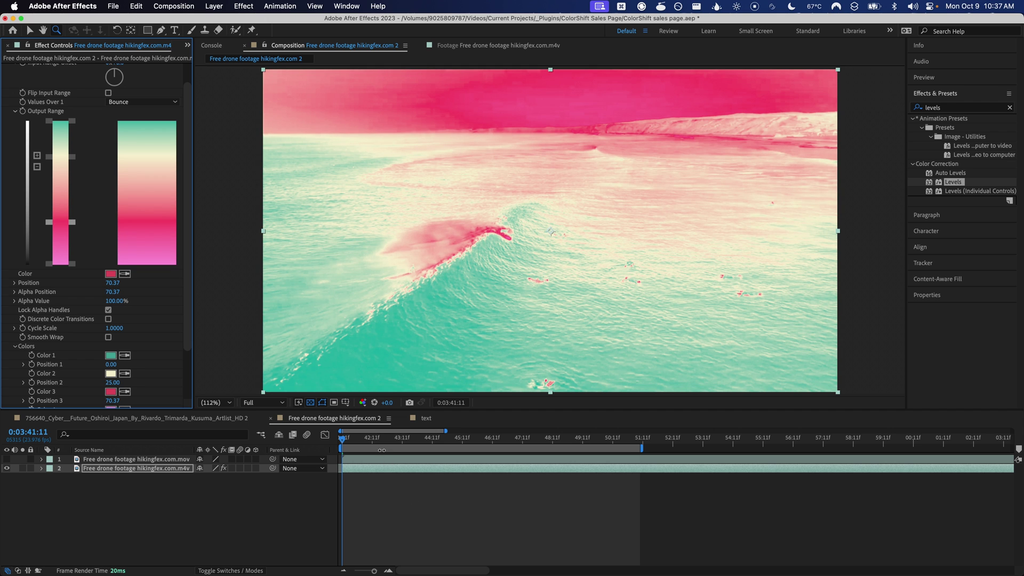
{"action": "left_click_drag", "start_coordinate": [377, 439], "coordinate": [544, 438]}
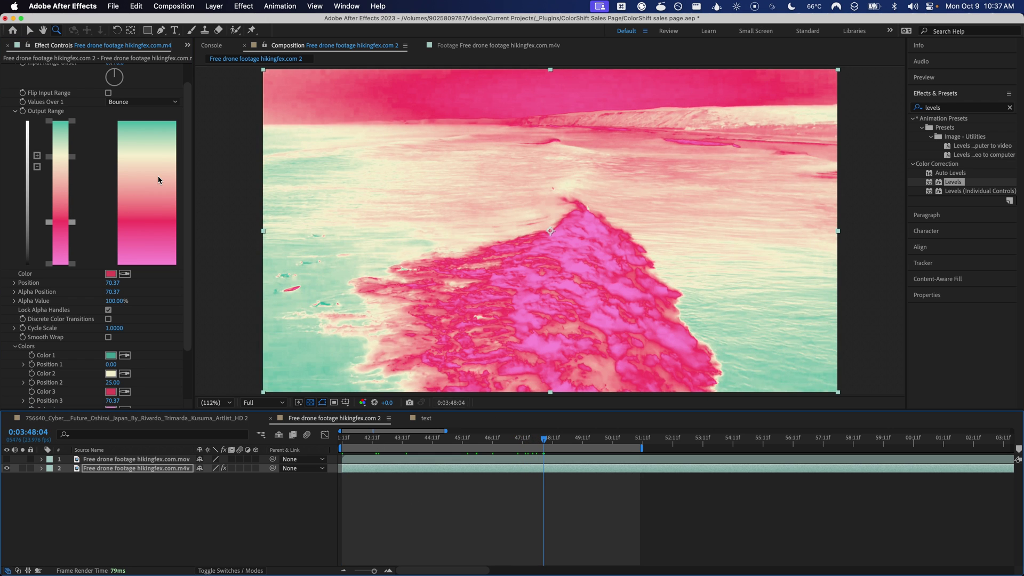
{"action": "scroll", "coordinate": [133, 187], "scroll_direction": "up", "scroll_amount": 2}
Try Intensity, then set Color Shift's Input Range to Black and scrub the surf clip.
{"action": "left_click", "coordinate": [153, 77]}
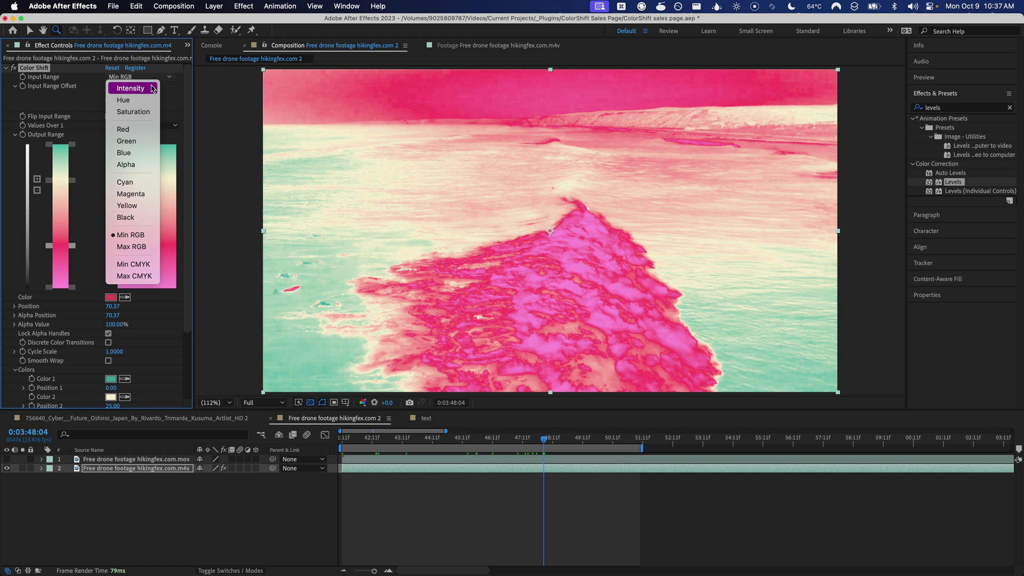
{"action": "left_click", "coordinate": [153, 88]}
{"action": "left_click", "coordinate": [140, 77]}
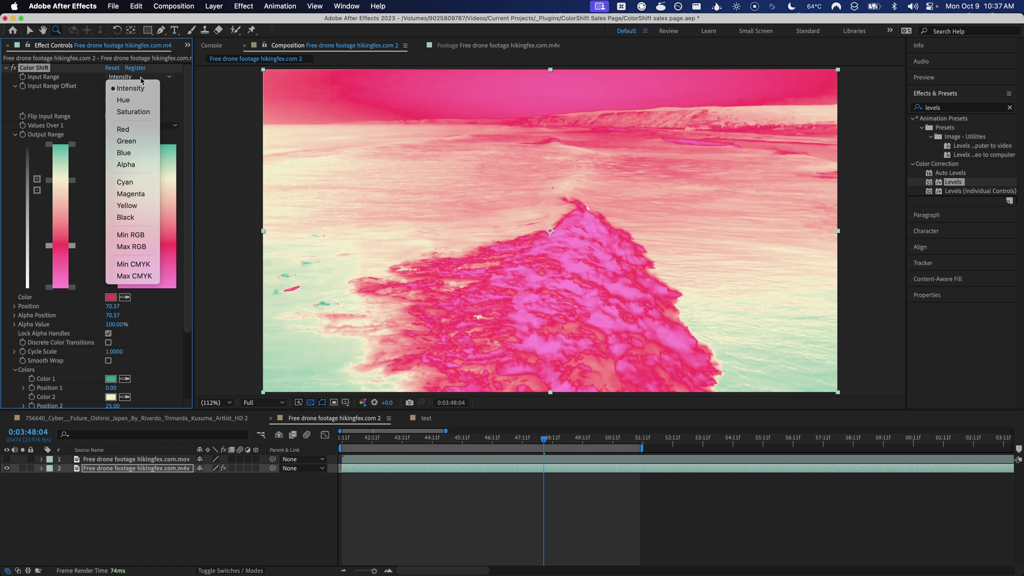
{"action": "left_click", "coordinate": [133, 218]}
{"action": "left_click_drag", "start_coordinate": [539, 444], "coordinate": [586, 445]}
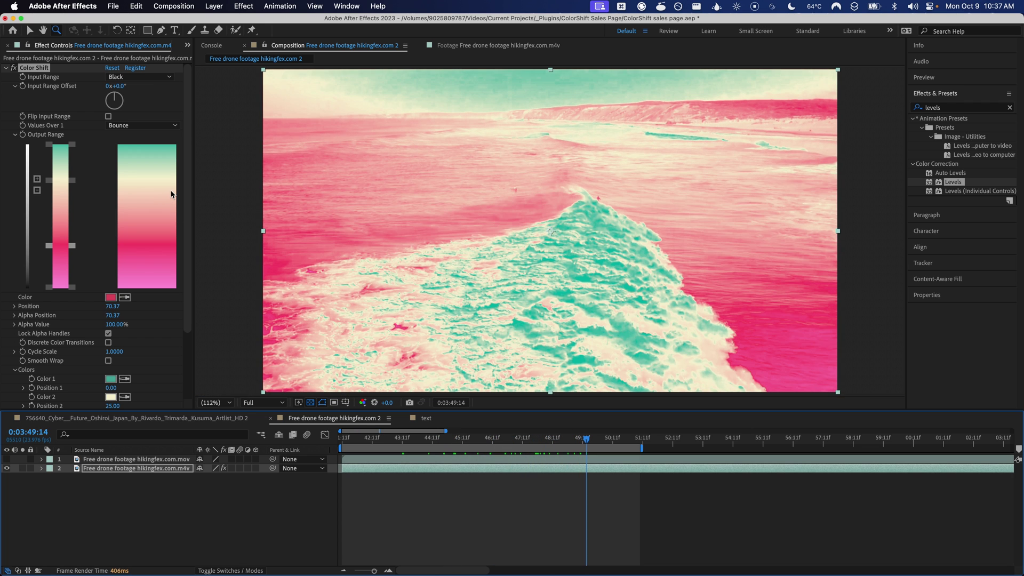
{"action": "left_click_drag", "start_coordinate": [187, 195], "coordinate": [187, 260]}
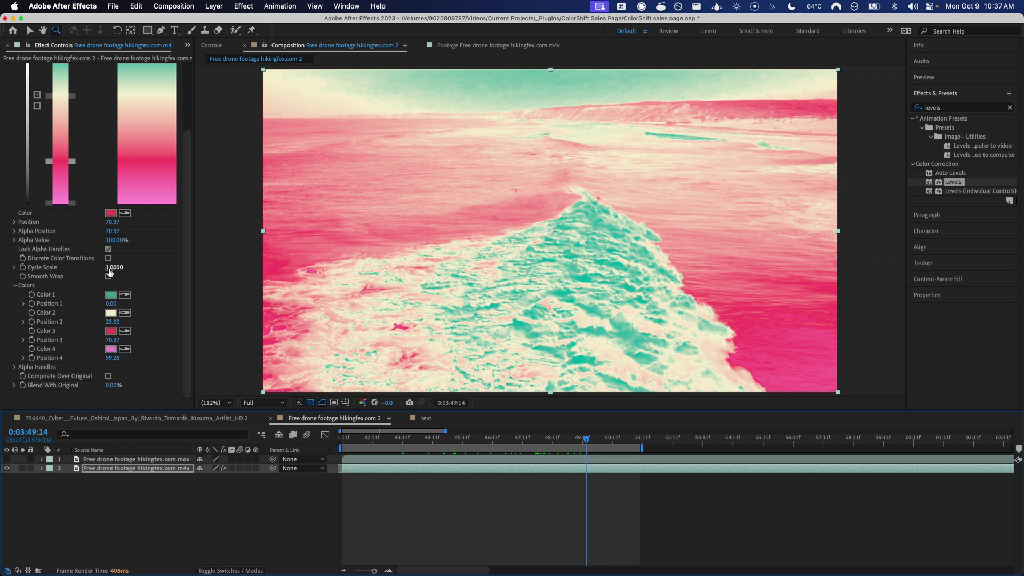
Try Cycle Scale 6.3, reset it to 1, move Color 3 to 72.22, then set Cycle Scale 2.52.
{"action": "scroll", "coordinate": [118, 299], "scroll_direction": "up", "scroll_amount": 3}
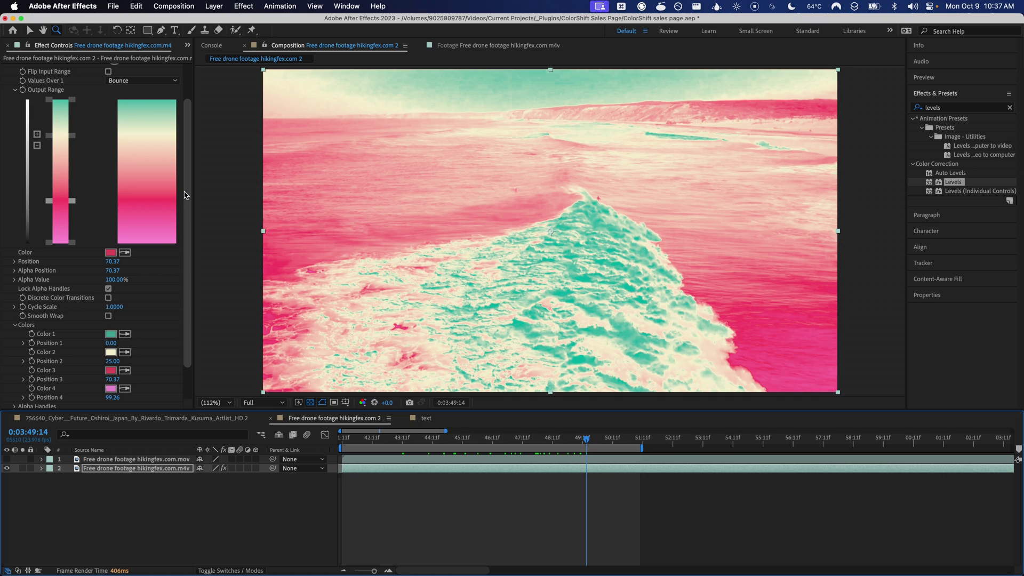
{"action": "left_click_drag", "start_coordinate": [120, 307], "coordinate": [144, 282]}
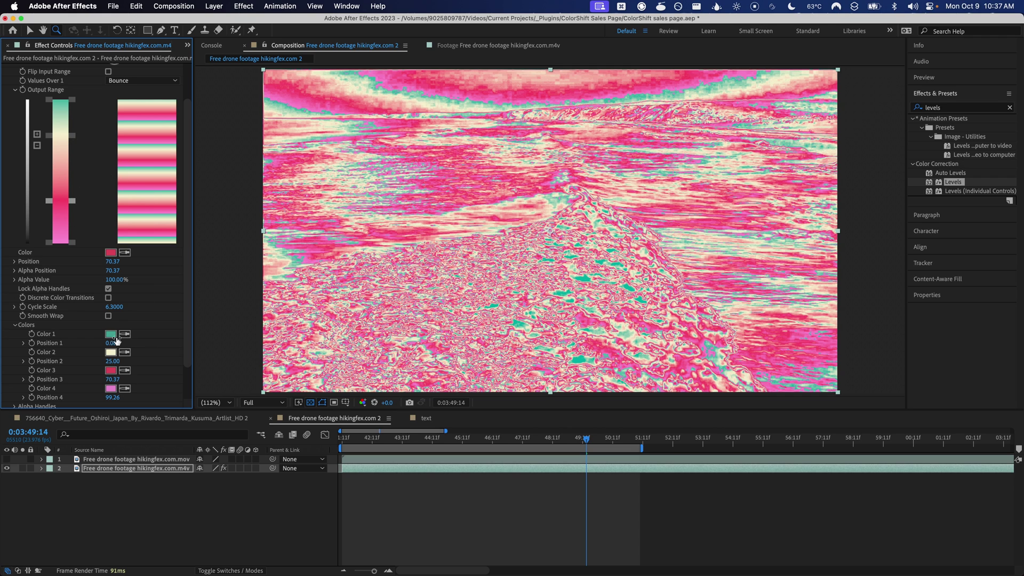
{"action": "left_click", "coordinate": [113, 307]}
{"action": "type", "text": "1"}
{"action": "key", "text": "Return"}
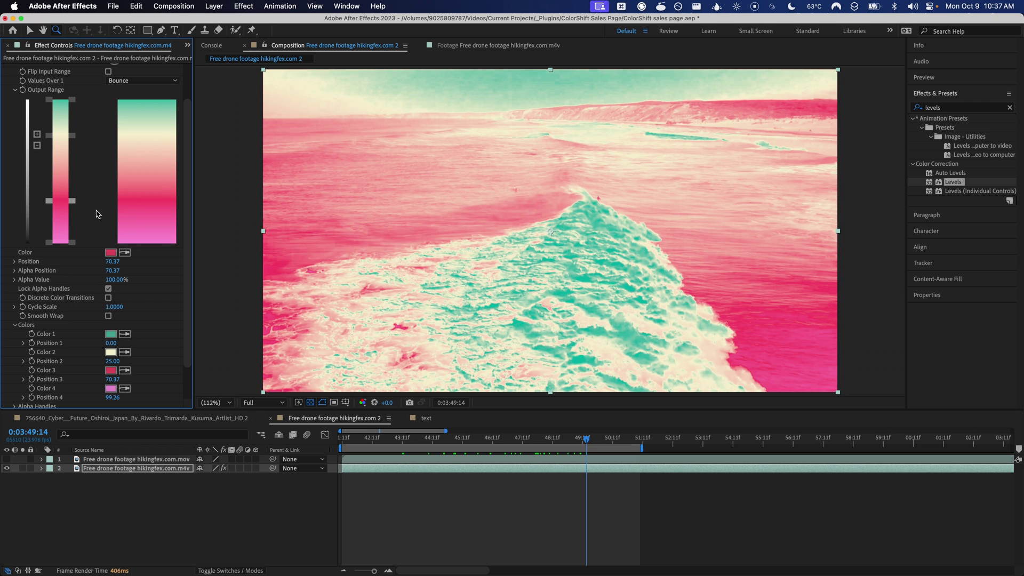
{"action": "left_click_drag", "start_coordinate": [71, 204], "coordinate": [71, 206]}
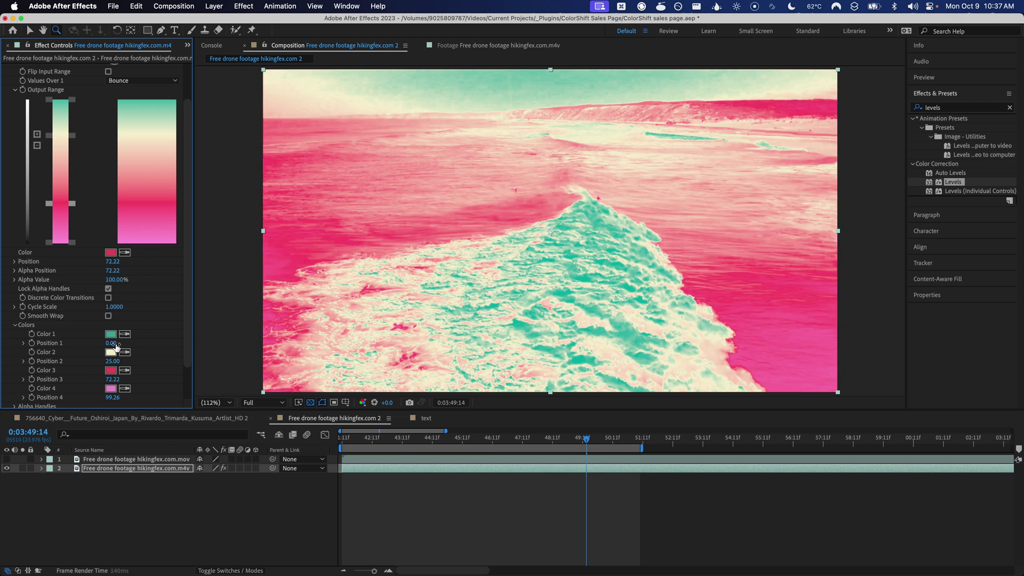
{"action": "left_click_drag", "start_coordinate": [105, 308], "coordinate": [124, 307]}
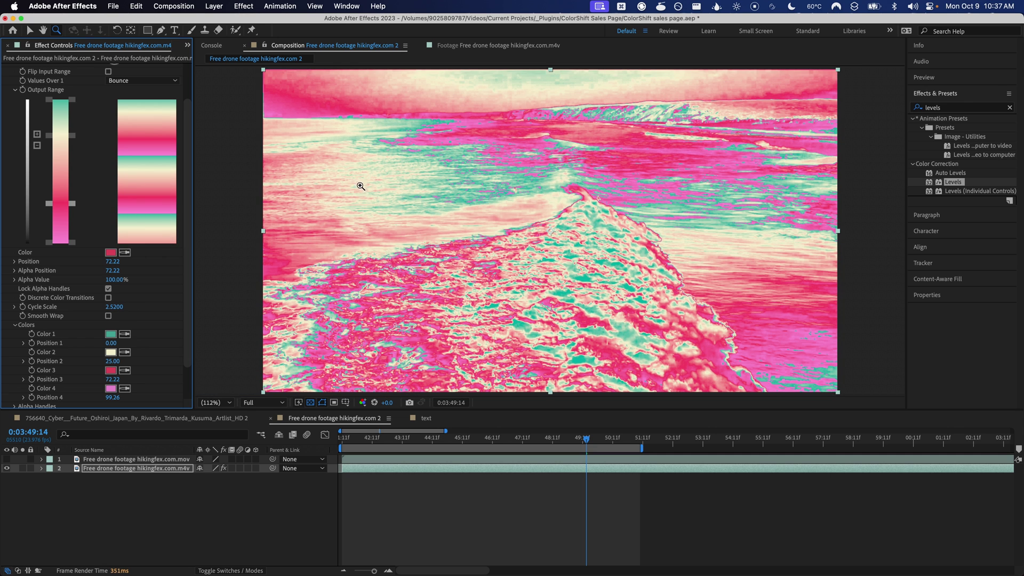
Zoom the viewer to 200% on the wave and turn Smooth Wrap on, comparing with it off.
{"action": "left_click", "coordinate": [512, 156]}
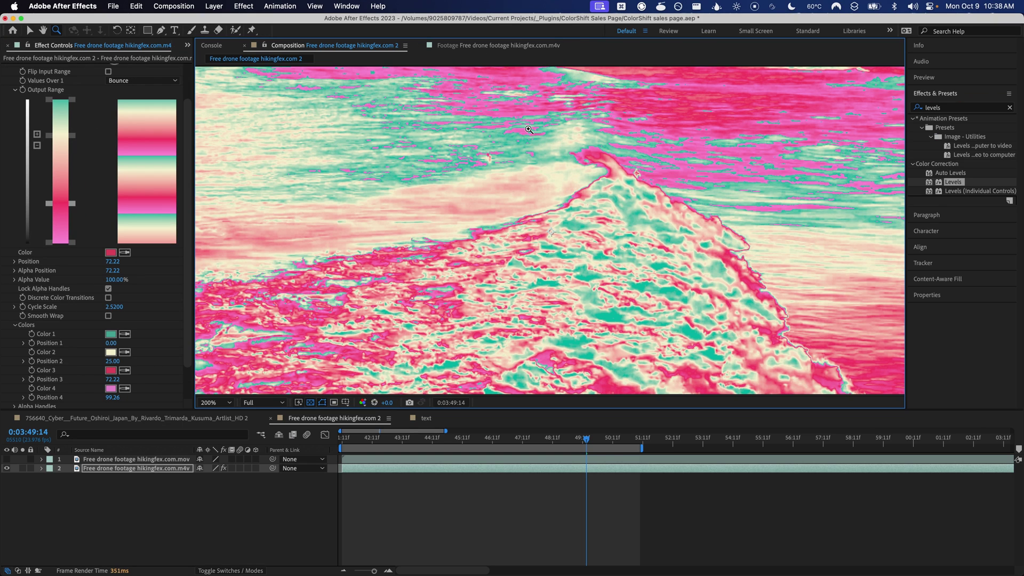
{"action": "scroll", "coordinate": [529, 129], "scroll_direction": "up", "scroll_amount": 6}
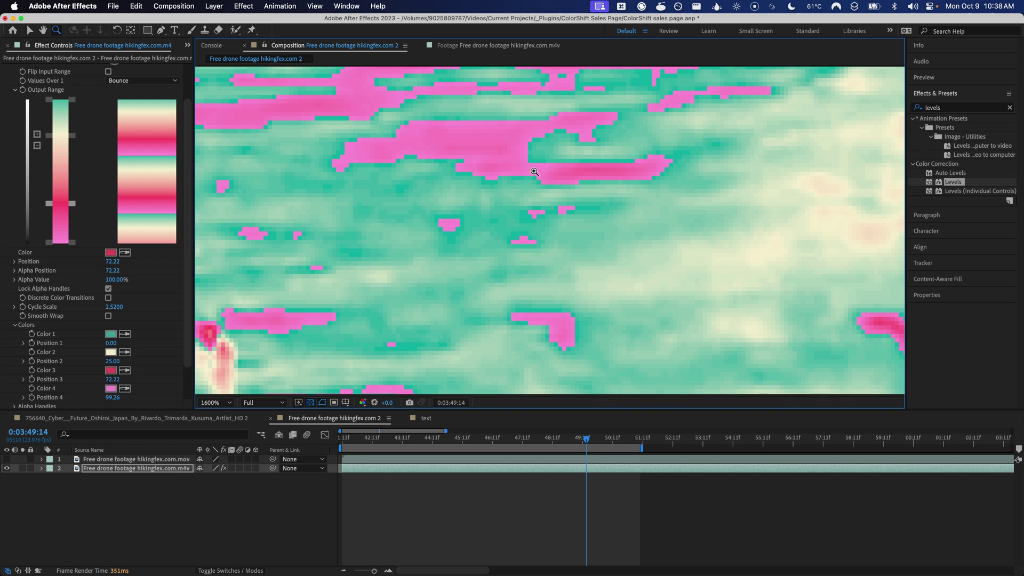
{"action": "left_click", "coordinate": [109, 316]}
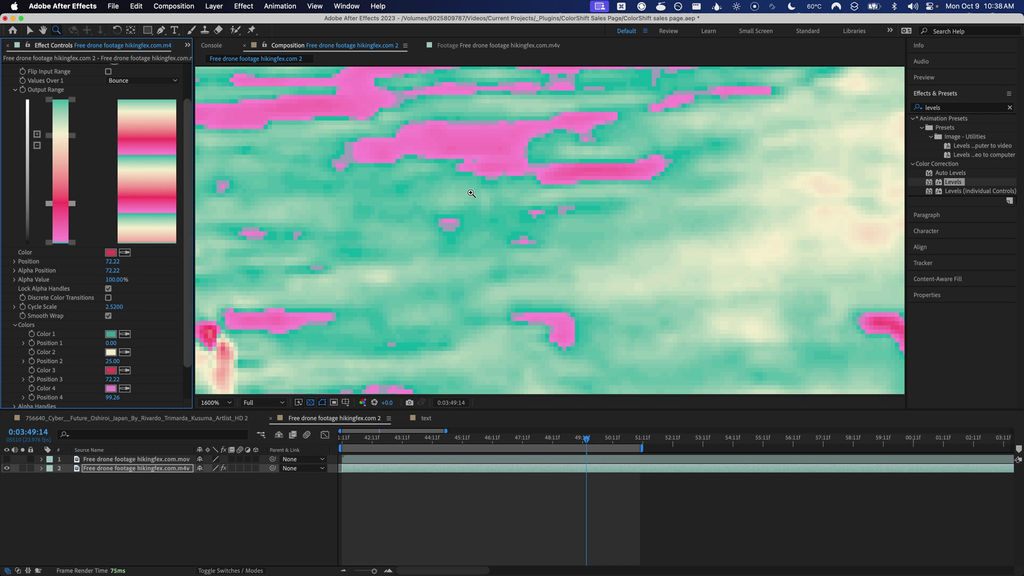
{"action": "key", "text": "cmd+z"}
{"action": "scroll", "coordinate": [498, 339], "scroll_direction": "down", "scroll_amount": 1}
{"action": "key", "text": "v"}
{"action": "left_click", "coordinate": [108, 316]}
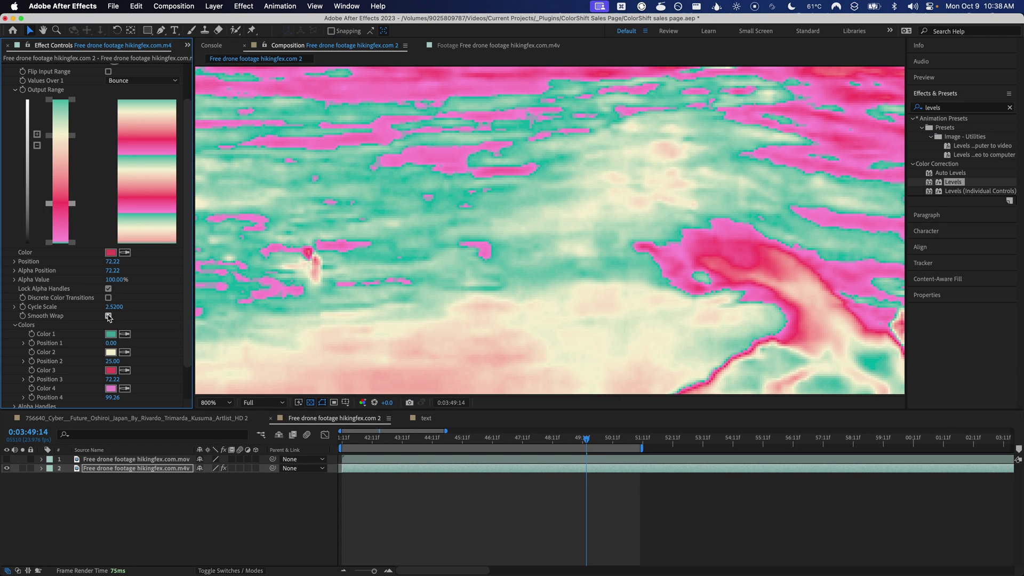
Raise the Color 4 stop, add a new stop at the gradient's end, and turn Smooth Wrap off.
{"action": "left_click", "coordinate": [108, 316]}
{"action": "left_click", "coordinate": [109, 316]}
{"action": "left_click_drag", "start_coordinate": [73, 245], "coordinate": [74, 239]}
{"action": "key", "text": "z"}
{"action": "left_click", "coordinate": [76, 207]}
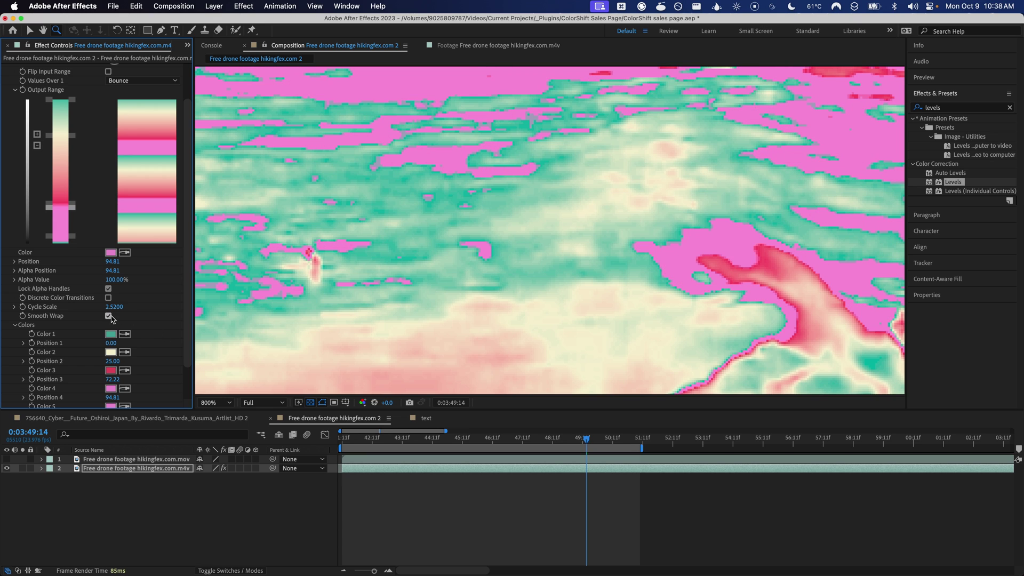
{"action": "left_click", "coordinate": [109, 315]}
{"action": "left_click_drag", "start_coordinate": [75, 214], "coordinate": [74, 255]}
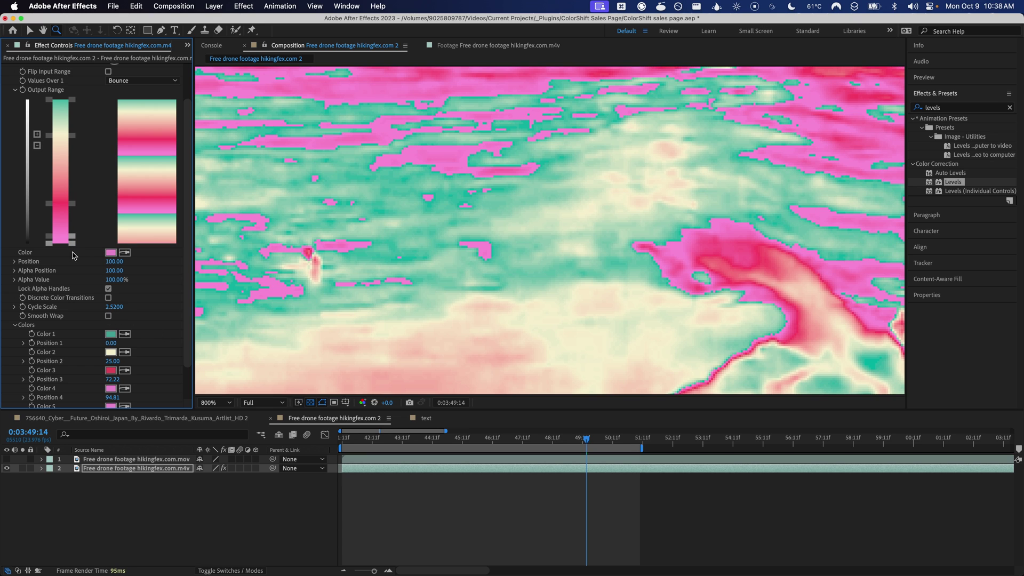
Set the pink Color 4 stop to 94.07 and fit the whole frame in the viewer.
{"action": "left_click", "coordinate": [110, 335]}
{"action": "key", "text": "Return"}
{"action": "left_click", "coordinate": [110, 253]}
{"action": "type", "text": "00B8A9"}
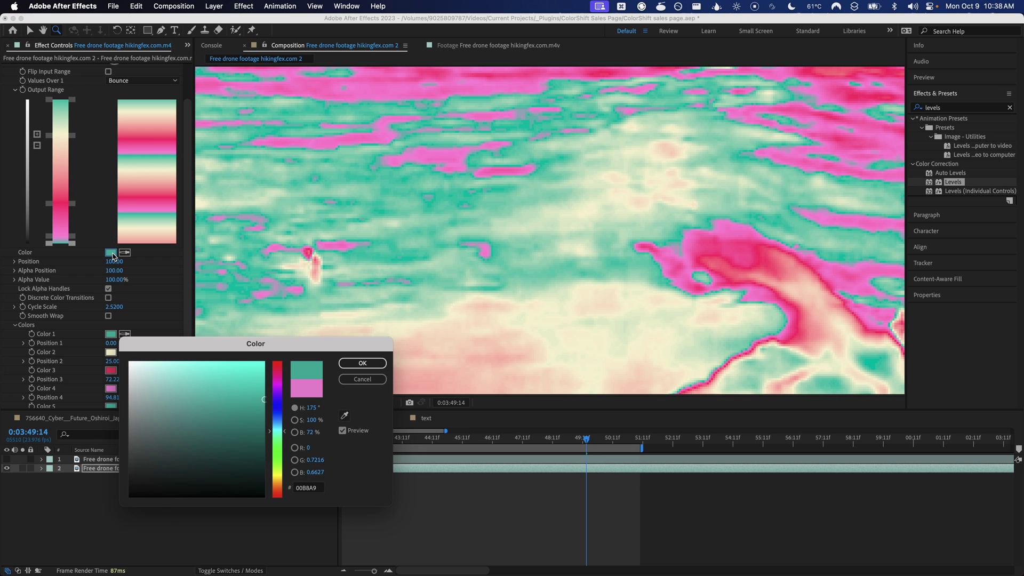
{"action": "key", "text": "Return"}
{"action": "left_click_drag", "start_coordinate": [73, 235], "coordinate": [75, 236]}
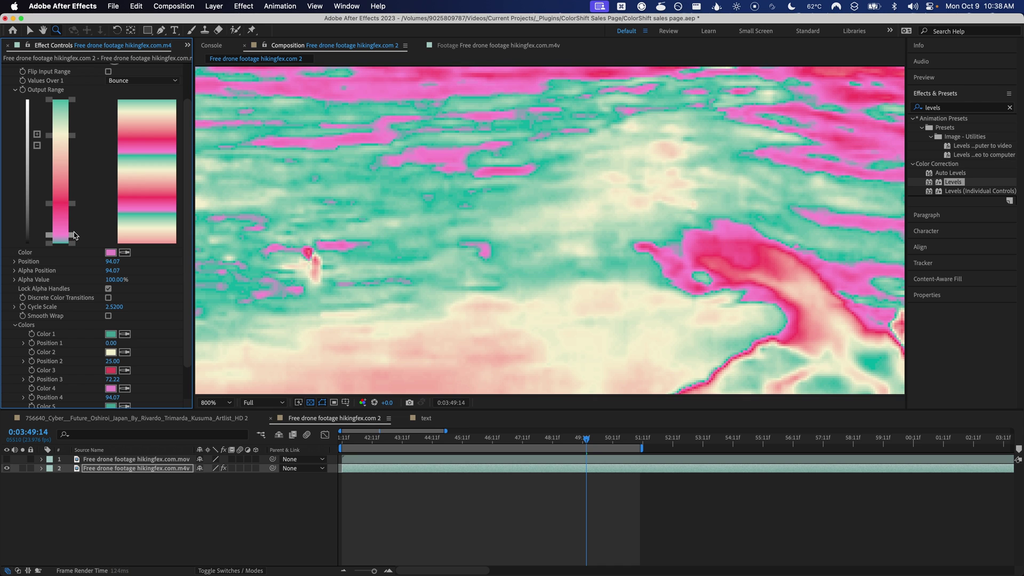
{"action": "key", "text": "shift+slash"}
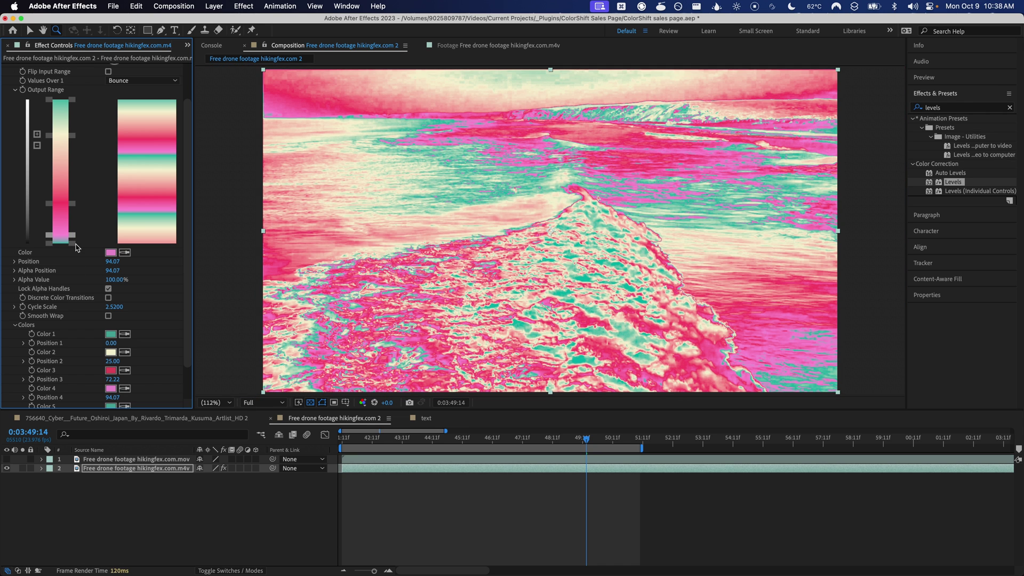
Remove the Color 5 stop, move Color 4 to 95.93, and enable Smooth Wrap, Discrete Color Transitions, Cycle Scale 1.
{"action": "left_click", "coordinate": [37, 145]}
{"action": "left_click_drag", "start_coordinate": [75, 240], "coordinate": [74, 242]}
{"action": "left_click", "coordinate": [108, 317]}
{"action": "left_click", "coordinate": [109, 298]}
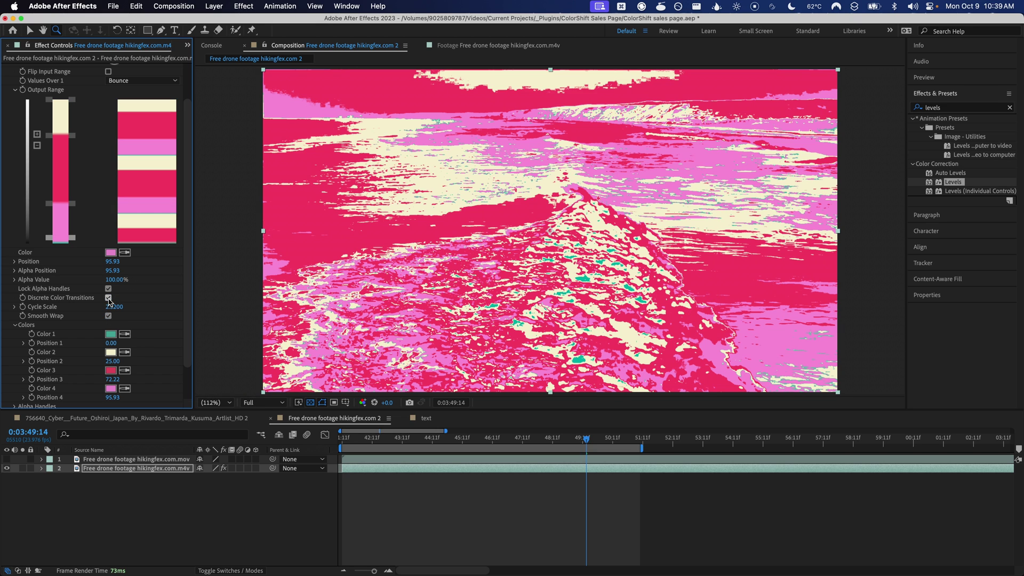
{"action": "left_click", "coordinate": [113, 306]}
{"action": "type", "text": "1"}
{"action": "key", "text": "Return"}
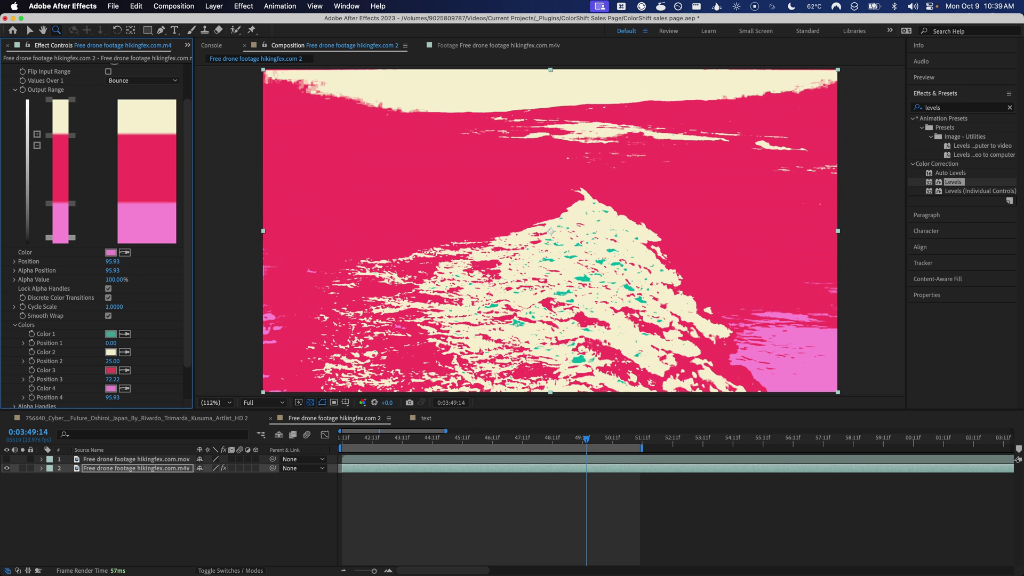
Rebalance the stops: beige Color 2 at 24.44 and red Color 3 at 56.67.
{"action": "left_click_drag", "start_coordinate": [74, 203], "coordinate": [76, 177]}
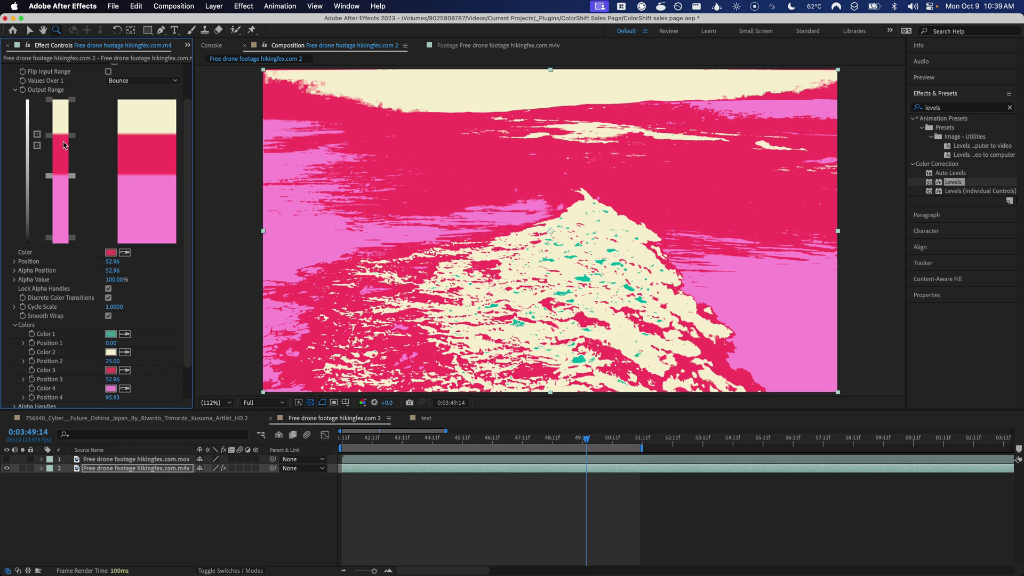
{"action": "mouse_move", "coordinate": [75, 135]}
{"action": "left_mouse_down"}
{"action": "mouse_move", "coordinate": [75, 160]}
{"action": "mouse_move", "coordinate": [75, 136]}
{"action": "left_mouse_up"}
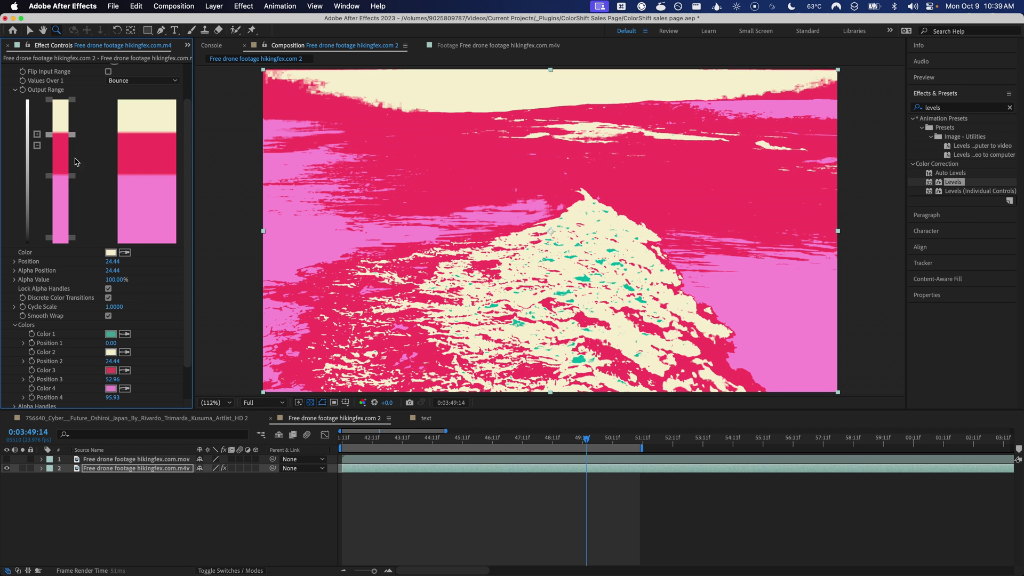
{"action": "left_click_drag", "start_coordinate": [76, 177], "coordinate": [75, 182]}
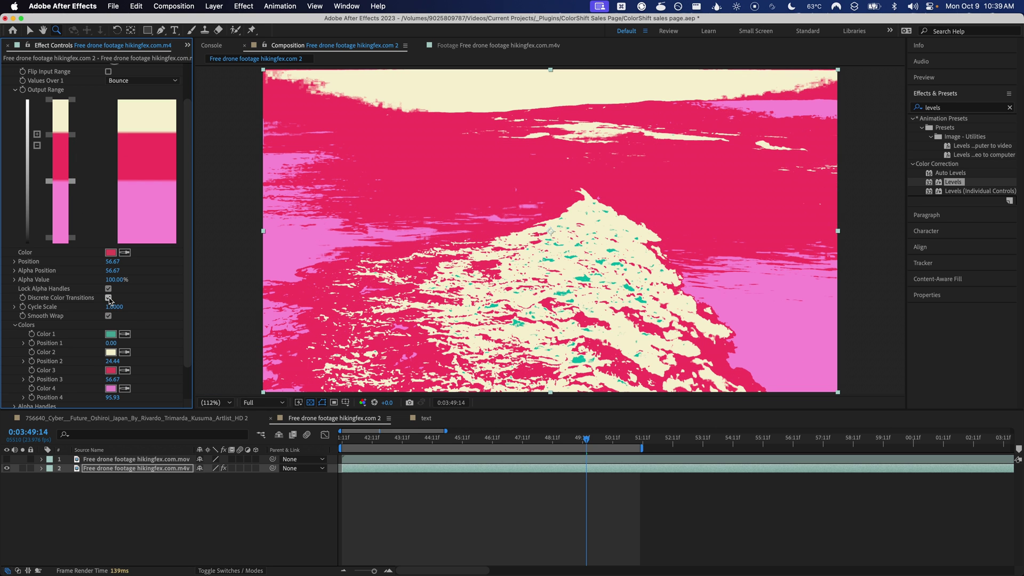
Turn off Discrete Color Transitions and try blending the effect with the original footage.
{"action": "left_click", "coordinate": [109, 298]}
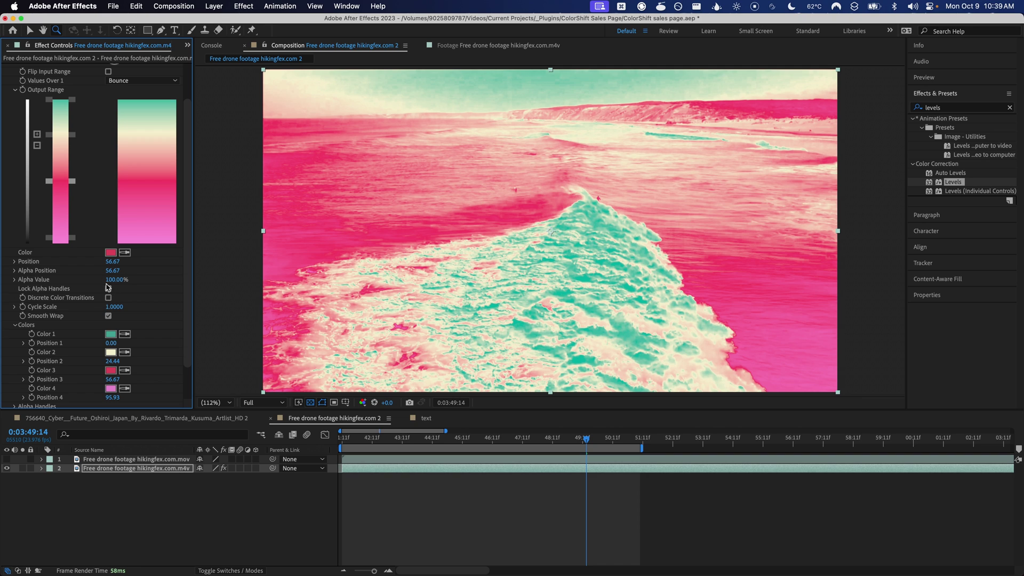
{"action": "scroll", "coordinate": [89, 288], "scroll_direction": "down", "scroll_amount": 2}
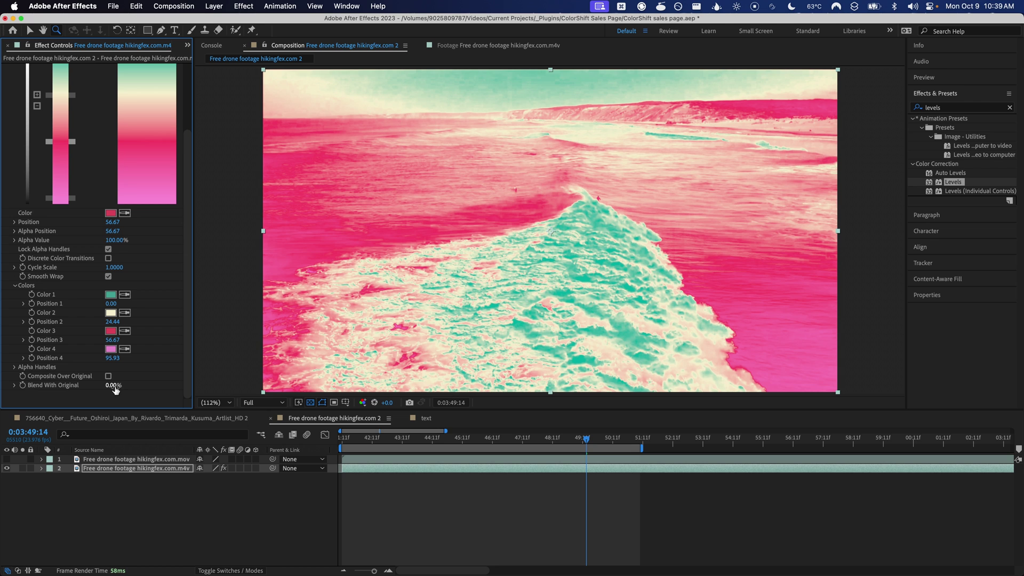
{"action": "mouse_move", "coordinate": [113, 385]}
{"action": "left_mouse_down"}
{"action": "mouse_move", "coordinate": [185, 383]}
{"action": "mouse_move", "coordinate": [115, 378]}
{"action": "left_mouse_up"}
{"action": "scroll", "coordinate": [85, 315], "scroll_direction": "up", "scroll_amount": 4}
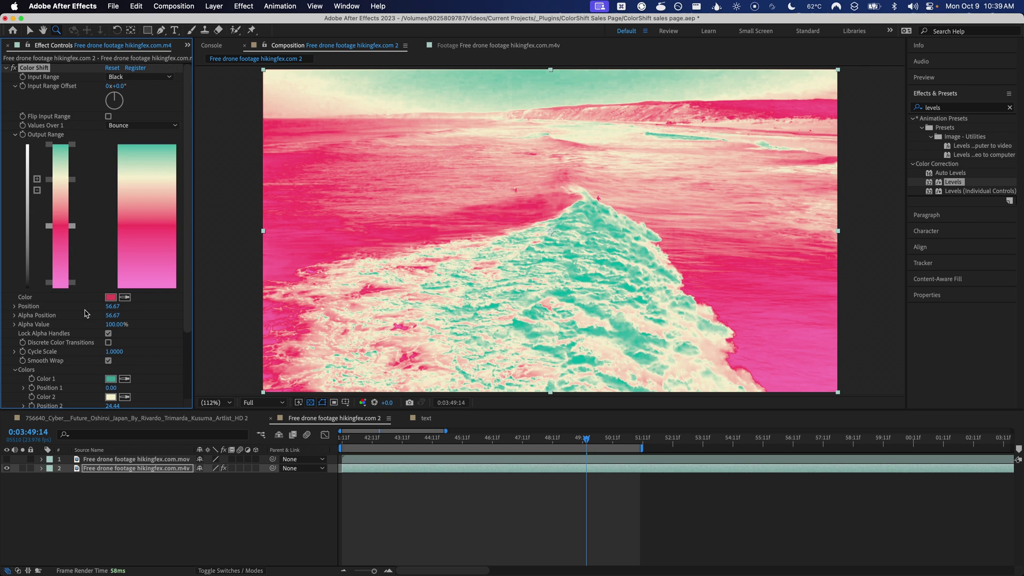
Move the cream Color 2 stop to about 37.59 and lower its alpha to 4%.
{"action": "left_click_drag", "start_coordinate": [58, 180], "coordinate": [74, 192]}
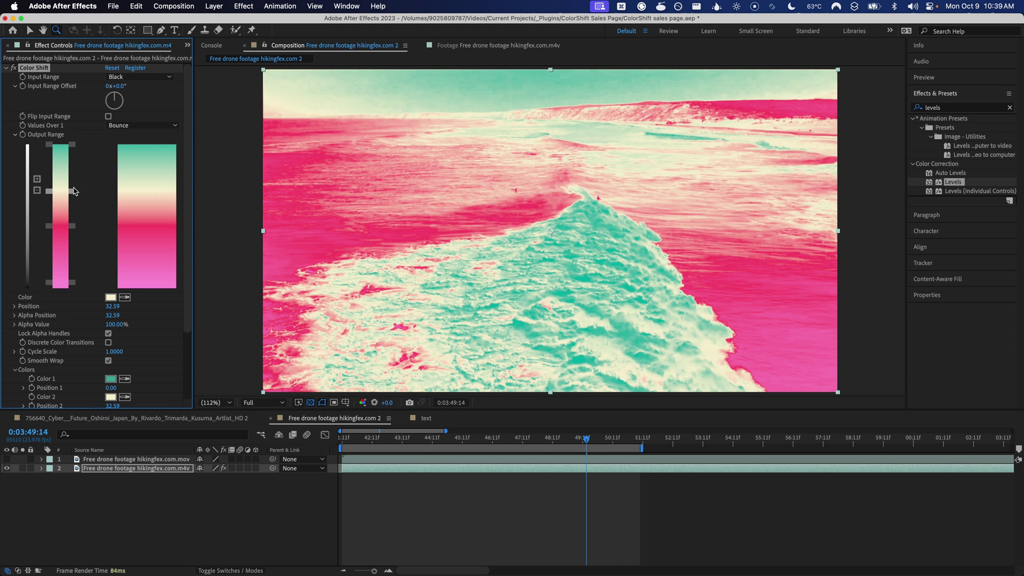
{"action": "left_click_drag", "start_coordinate": [115, 310], "coordinate": [121, 313]}
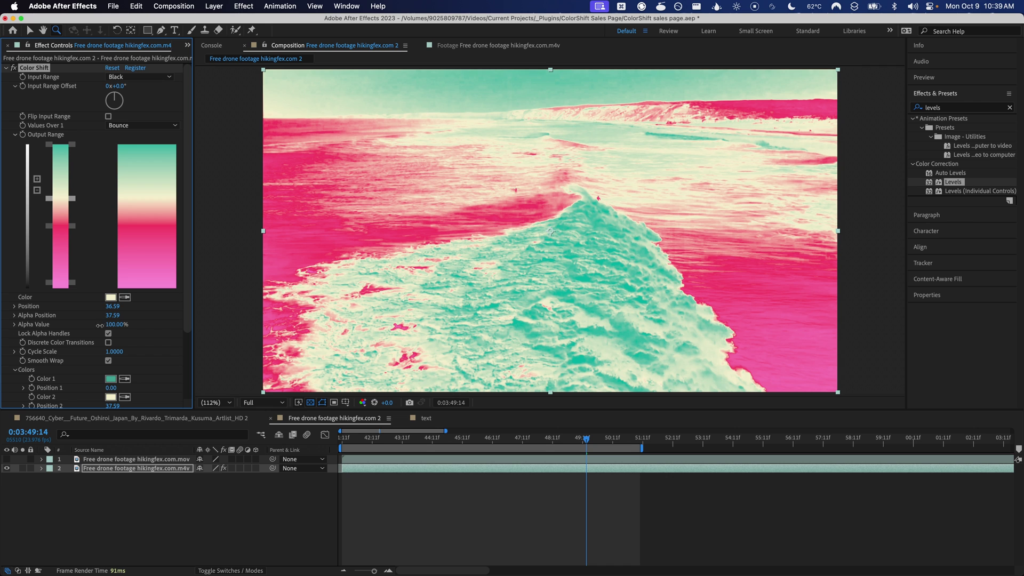
{"action": "left_click_drag", "start_coordinate": [85, 329], "coordinate": [75, 330]}
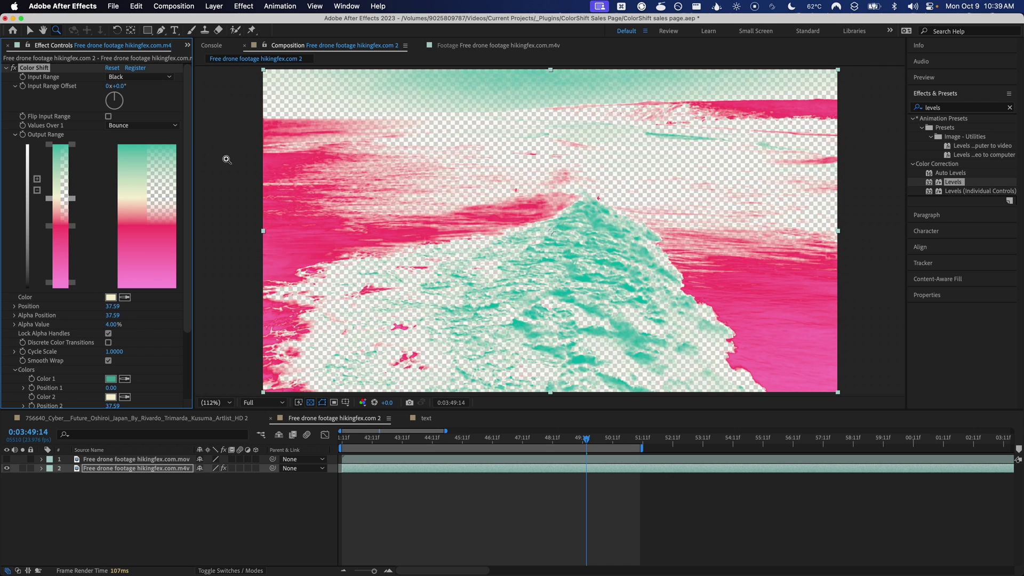
Toggle the transparency grid to check transparent areas and turn on Composite Over Original.
{"action": "mouse_move", "coordinate": [72, 198]}
{"action": "left_mouse_down"}
{"action": "mouse_move", "coordinate": [73, 207]}
{"action": "mouse_move", "coordinate": [73, 193]}
{"action": "left_mouse_up"}
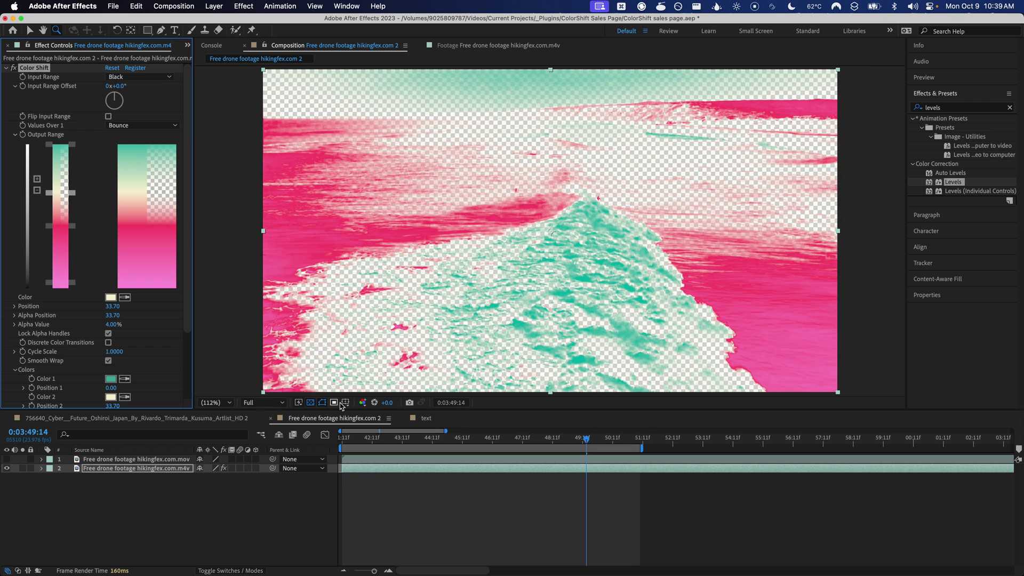
{"action": "left_click", "coordinate": [312, 405]}
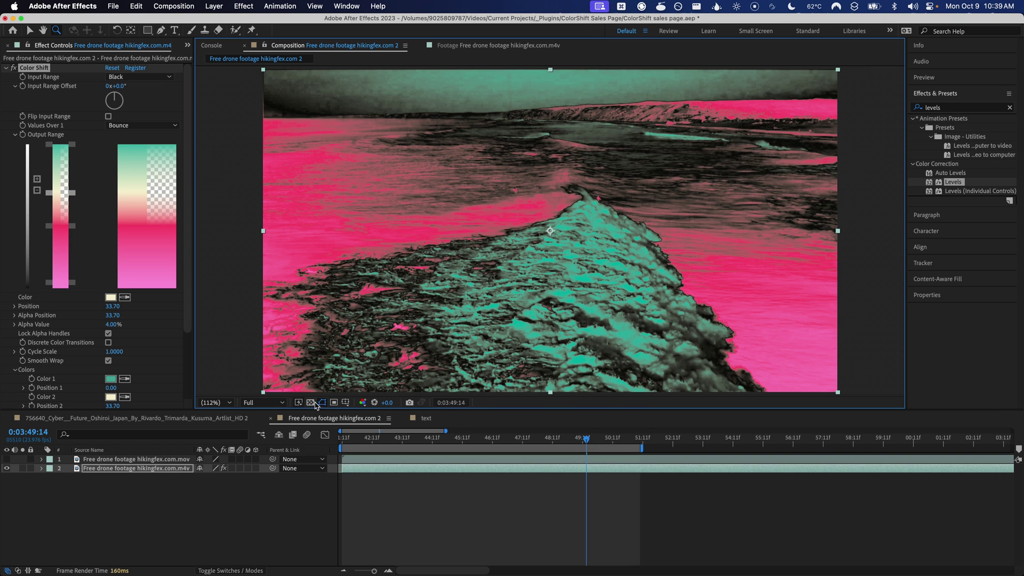
{"action": "left_click", "coordinate": [310, 403]}
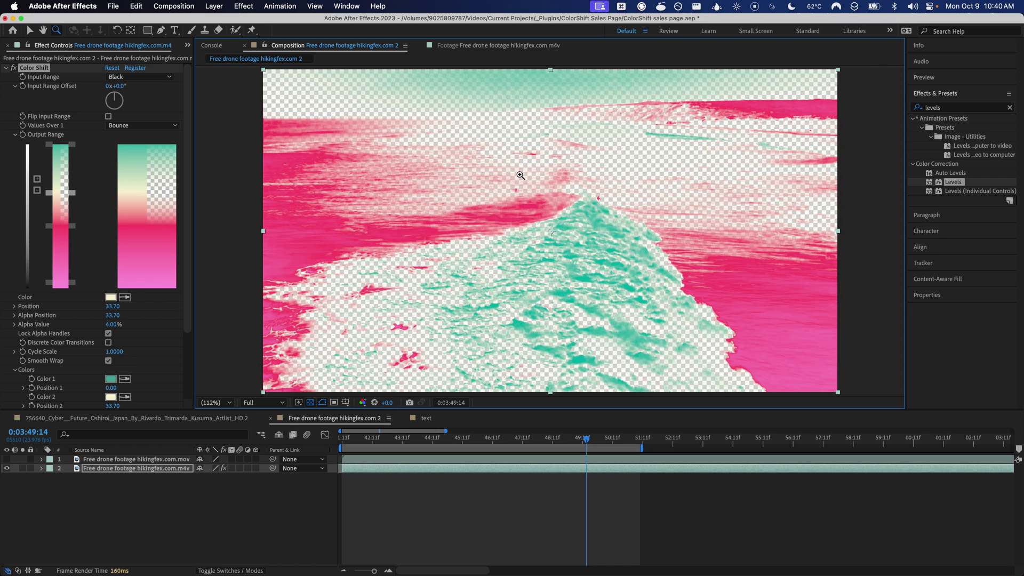
{"action": "scroll", "coordinate": [134, 240], "scroll_direction": "down", "scroll_amount": 5}
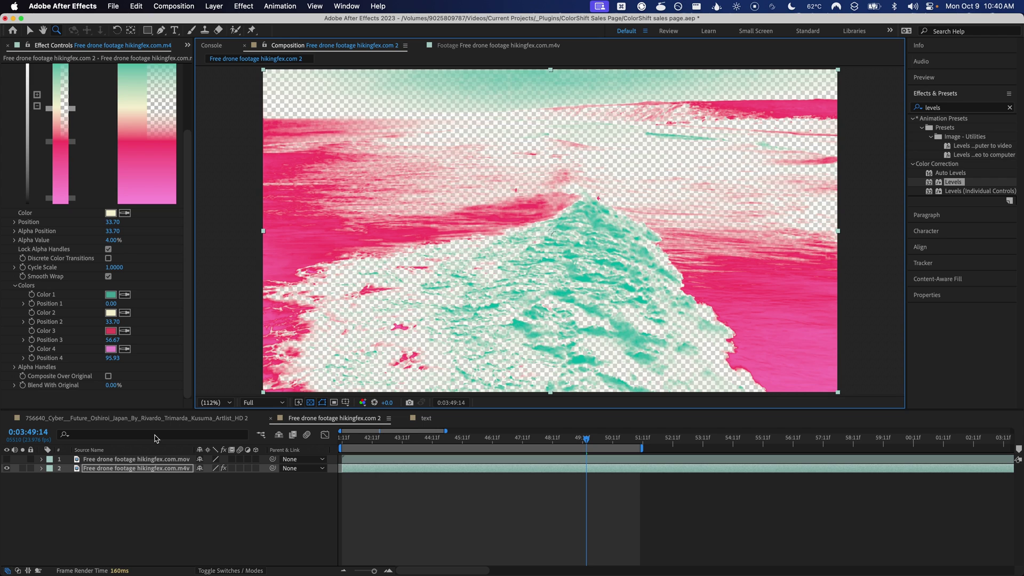
{"action": "left_click", "coordinate": [108, 376]}
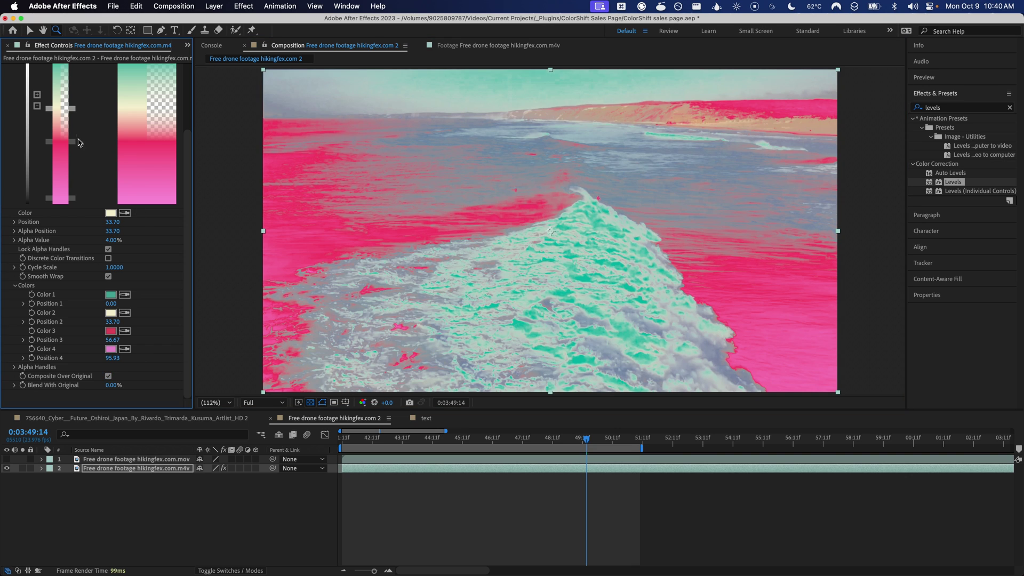
{"action": "scroll", "coordinate": [98, 163], "scroll_direction": "up", "scroll_amount": 2}
Set Color 1 alpha to 0% and Color 2 to position 36.30 at 100% opacity.
{"action": "mouse_move", "coordinate": [74, 155]}
{"action": "left_mouse_down"}
{"action": "mouse_move", "coordinate": [75, 220]}
{"action": "mouse_move", "coordinate": [75, 157]}
{"action": "left_mouse_up"}
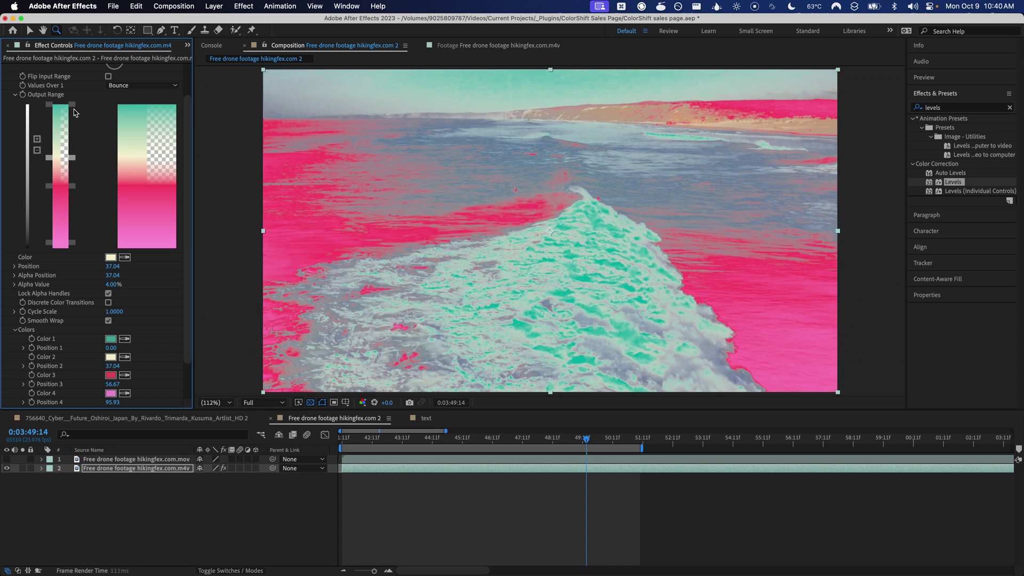
{"action": "left_click", "coordinate": [73, 105]}
{"action": "left_click_drag", "start_coordinate": [120, 290], "coordinate": [74, 286]}
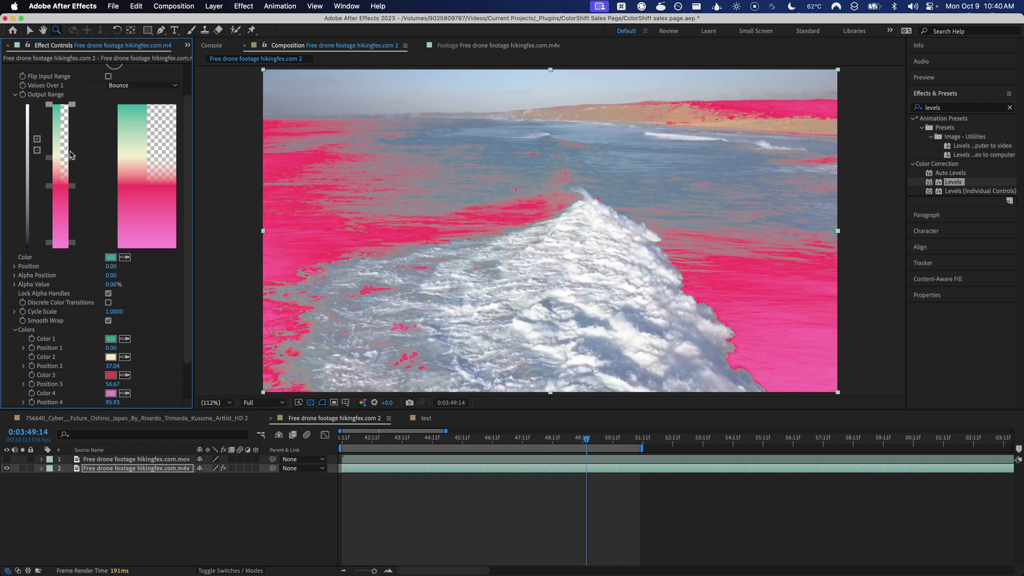
{"action": "left_click_drag", "start_coordinate": [73, 157], "coordinate": [73, 157]}
{"action": "left_click_drag", "start_coordinate": [113, 284], "coordinate": [226, 283]}
{"action": "left_click_drag", "start_coordinate": [597, 441], "coordinate": [543, 440]}
Unlock the alpha handles, delete the bottom one, relock them, and adjust the fade between stops 2 and 3.
{"action": "scroll", "coordinate": [159, 292], "scroll_direction": "down", "scroll_amount": 1}
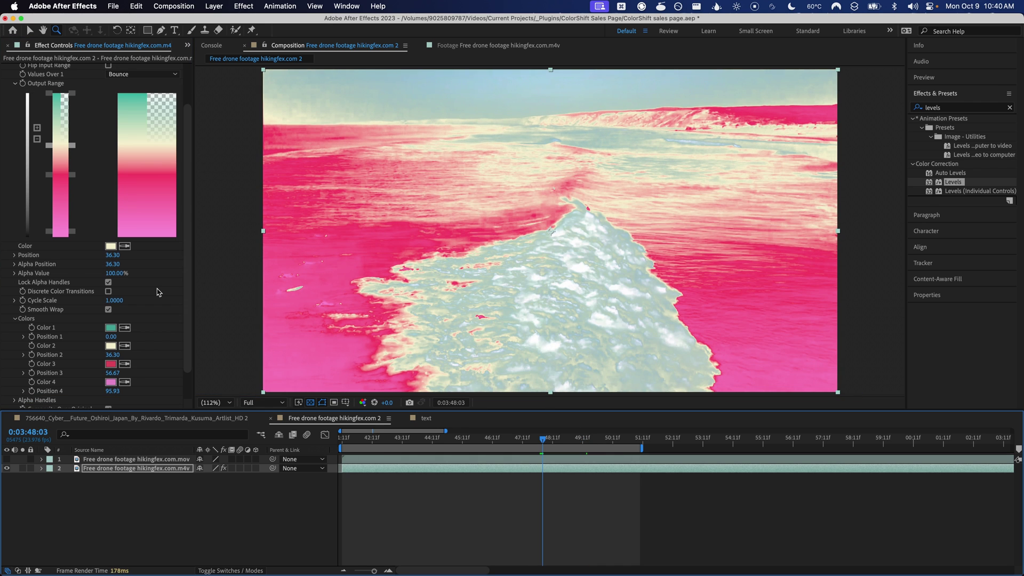
{"action": "left_click", "coordinate": [109, 283]}
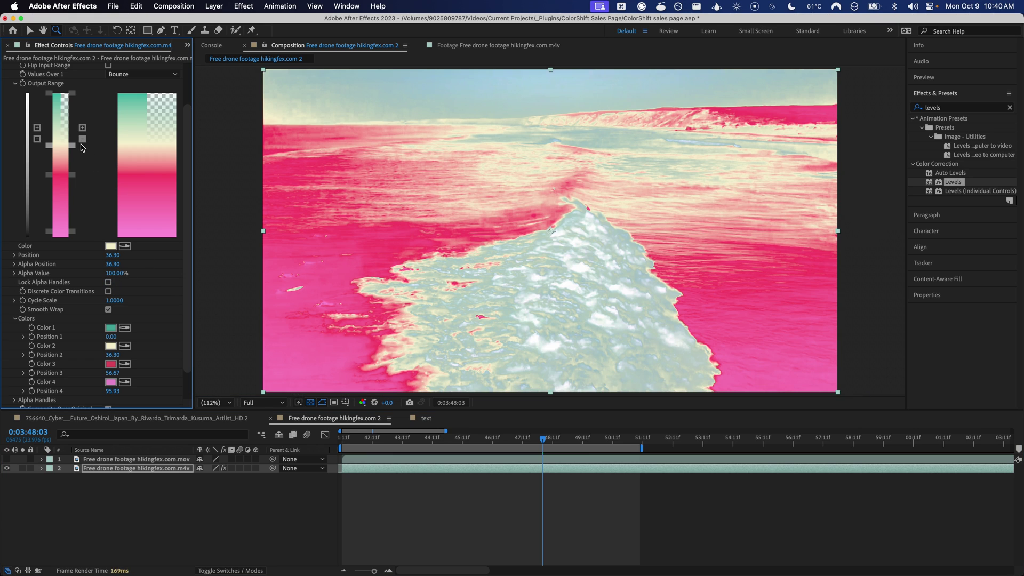
{"action": "left_click_drag", "start_coordinate": [73, 146], "coordinate": [73, 211]}
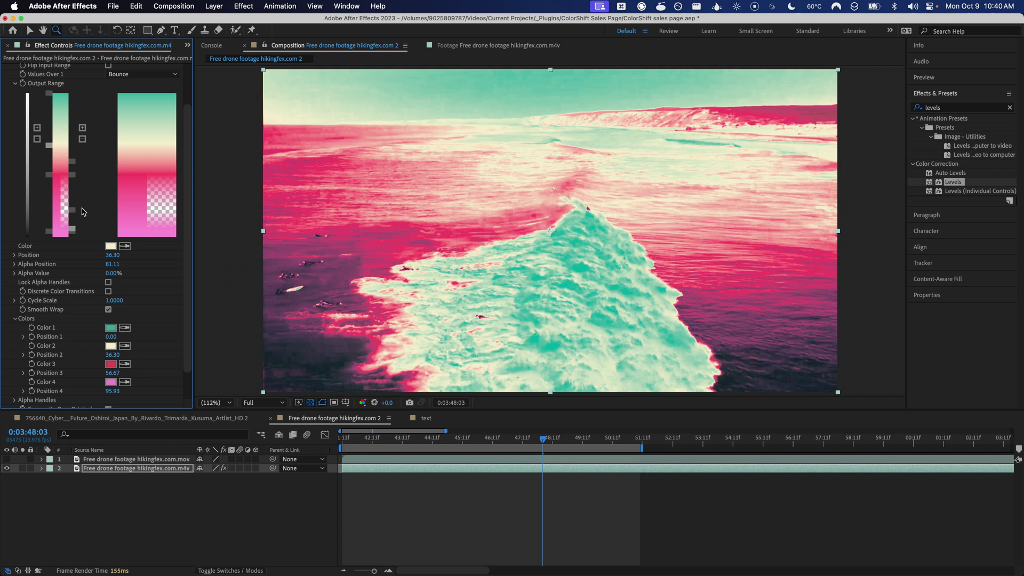
{"action": "left_click", "coordinate": [74, 230]}
{"action": "left_click", "coordinate": [83, 140]}
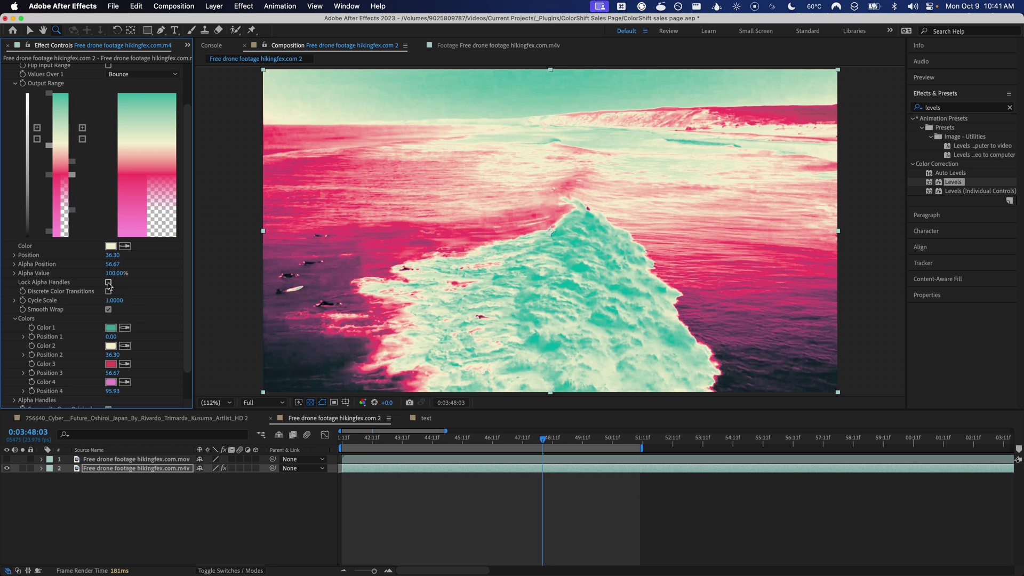
{"action": "left_click", "coordinate": [109, 283]}
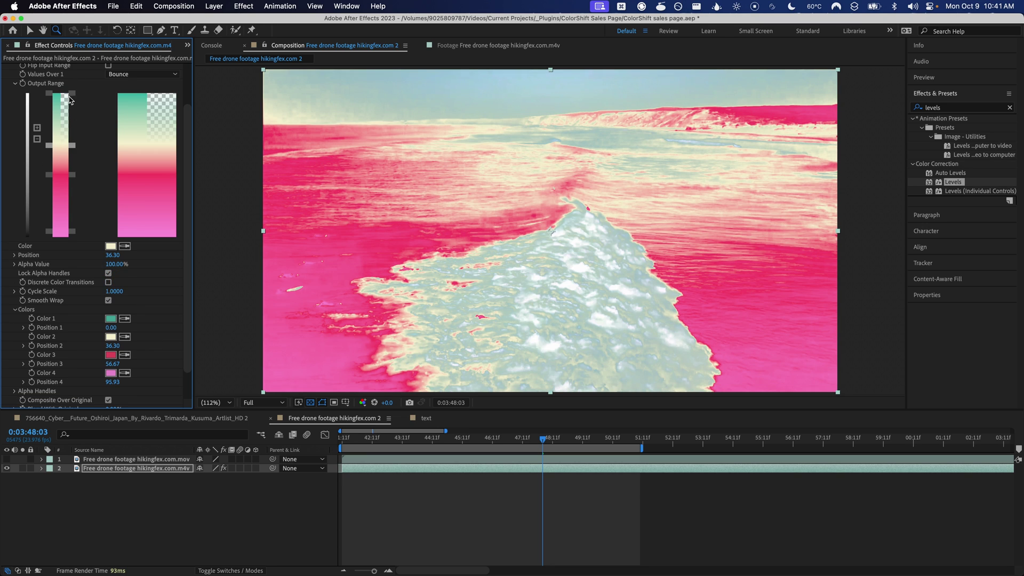
{"action": "left_click_drag", "start_coordinate": [69, 99], "coordinate": [72, 131]}
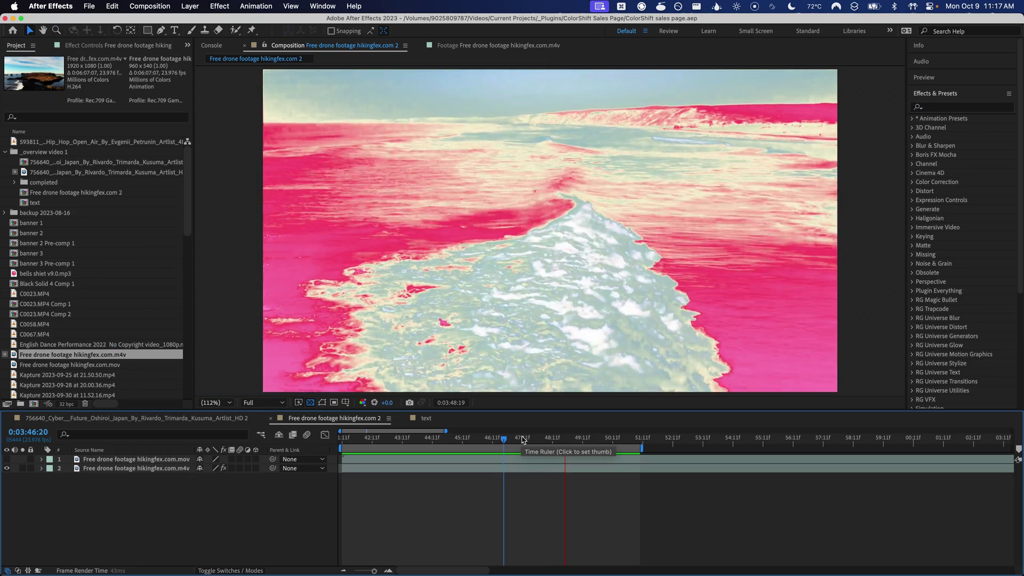